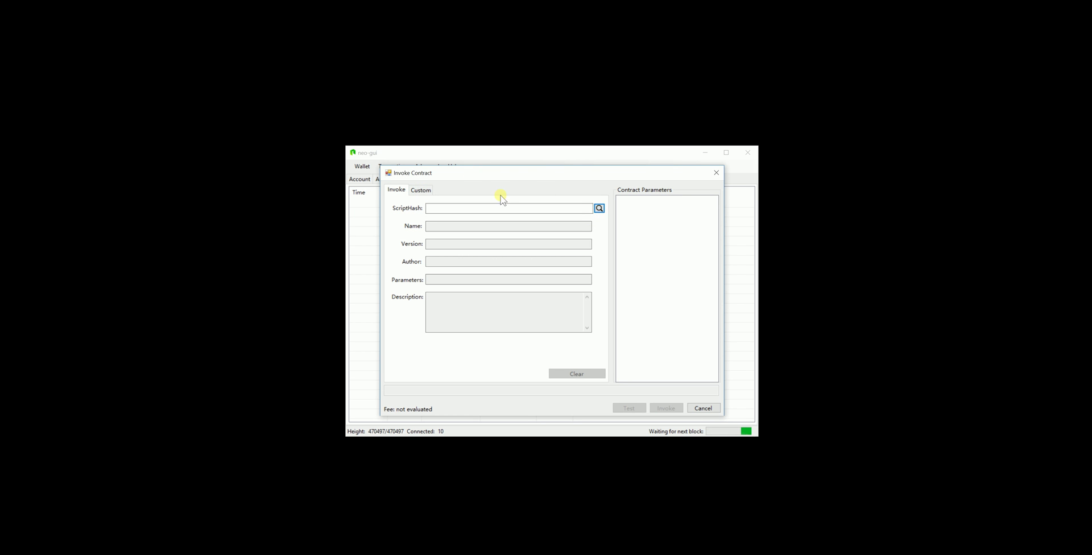
Step: Load the Calculator Test contract into the Invoke Contract form from the list of monitored smart contracts
{"action": "left_click", "coordinate": [599, 208]}
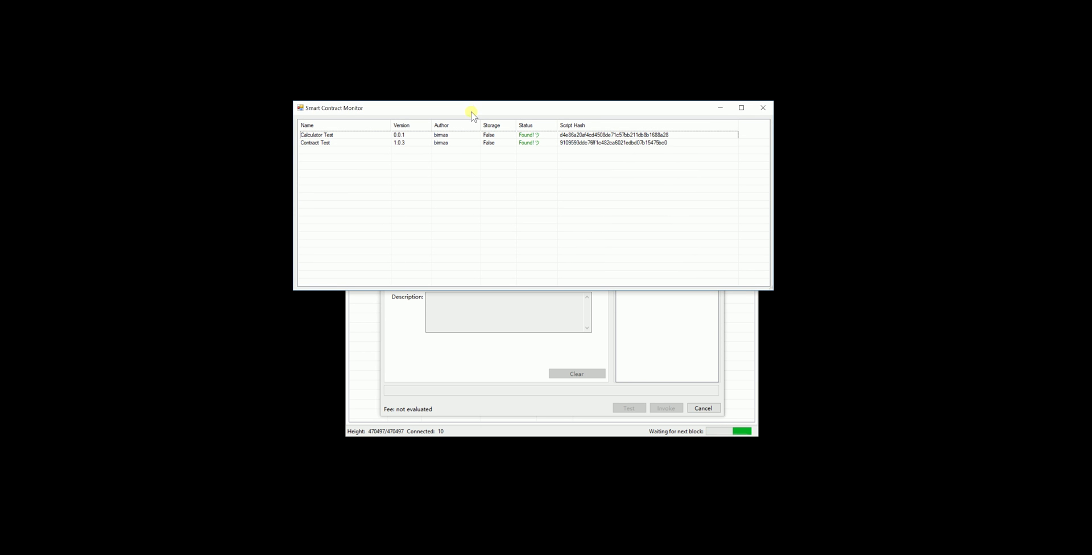
{"action": "left_click", "coordinate": [341, 137]}
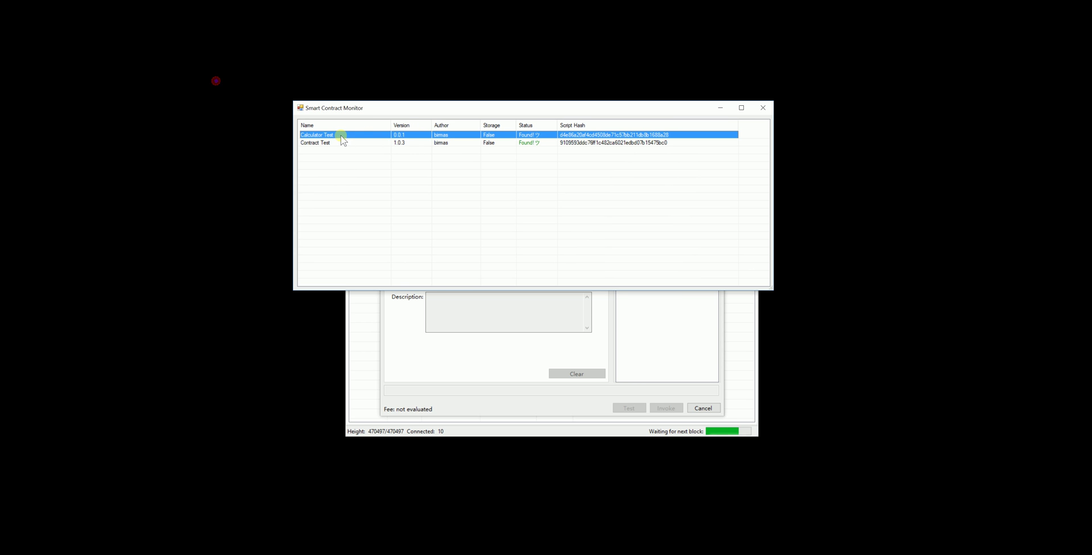
{"action": "right_click", "coordinate": [342, 137]}
{"action": "left_click", "coordinate": [378, 152]}
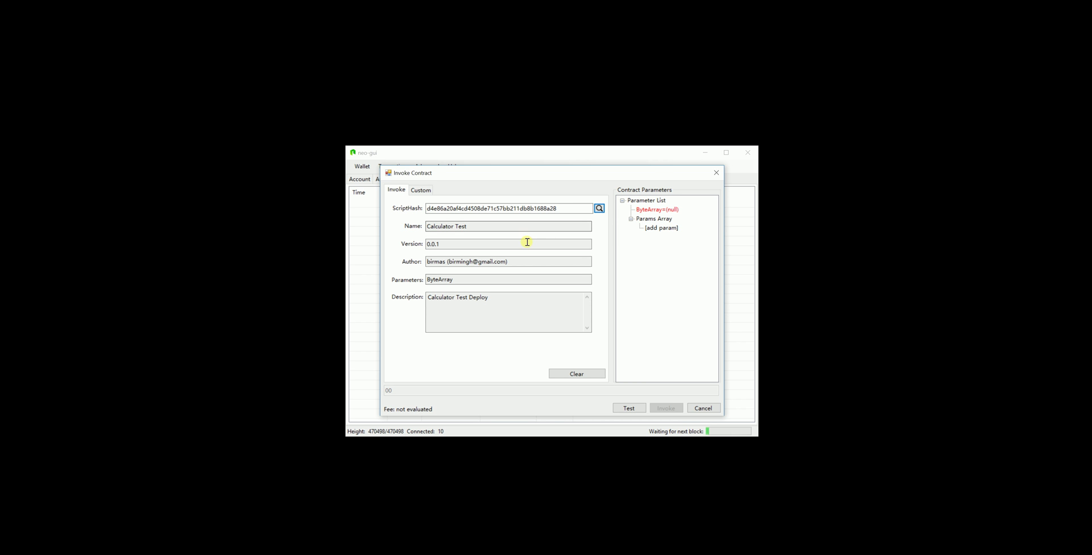
Step: Set the contract's ByteArray parameter to "add" with hex encoding left on
{"action": "double_click", "coordinate": [636, 210]}
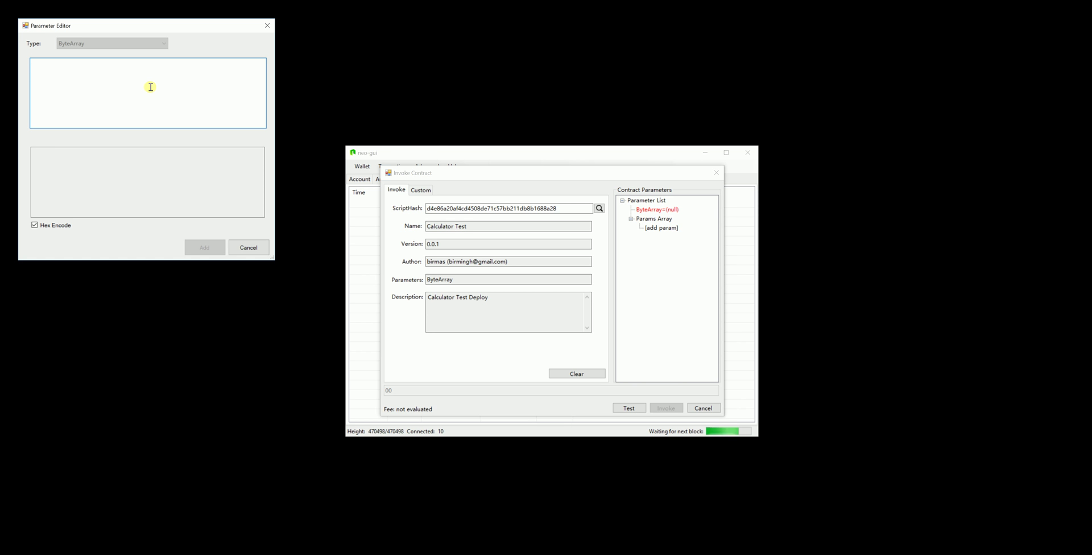
{"action": "type", "text": "add"}
{"action": "left_click", "coordinate": [205, 249]}
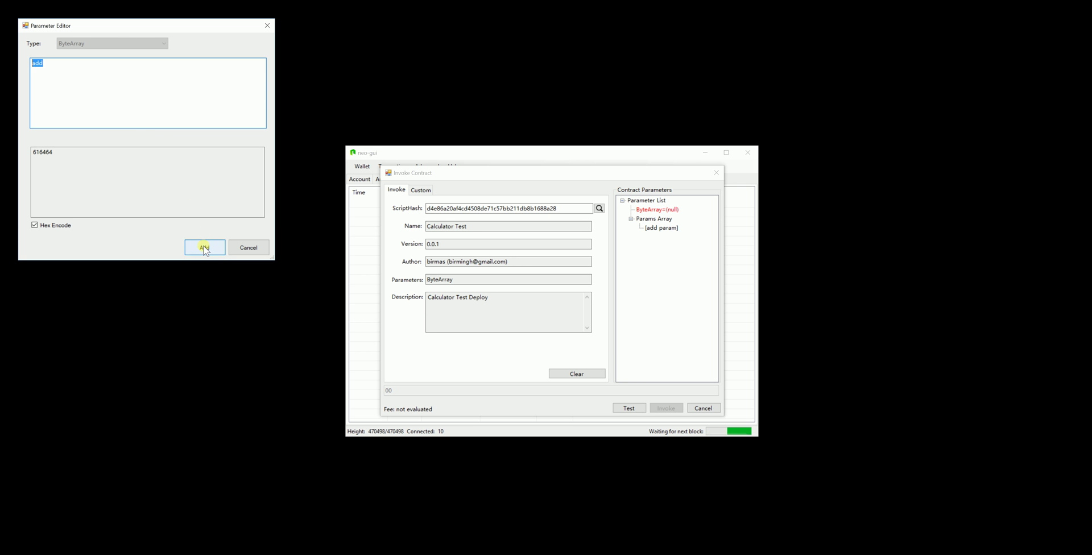
{"action": "type", "text": "sub"}
{"action": "type", "text": "add"}
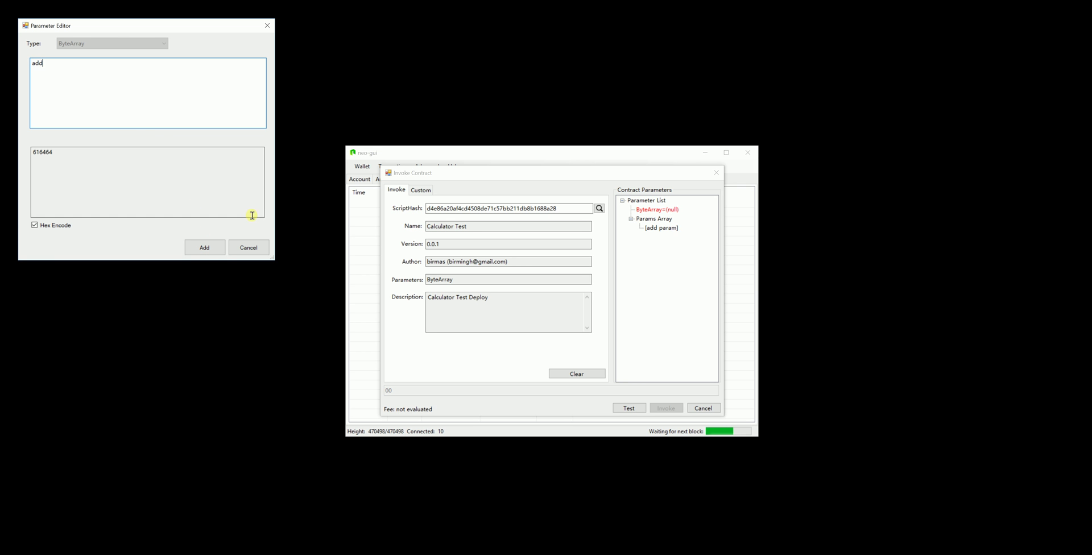
{"action": "left_click", "coordinate": [219, 250]}
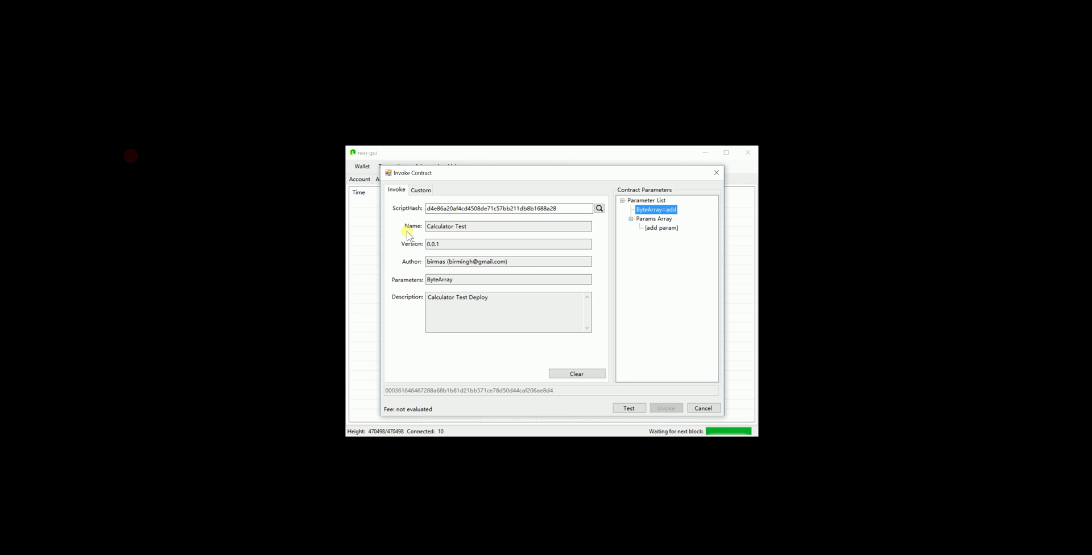
Step: Add an Integer parameter with the value 16 to the Params Array
{"action": "double_click", "coordinate": [660, 228]}
{"action": "left_click", "coordinate": [119, 55]}
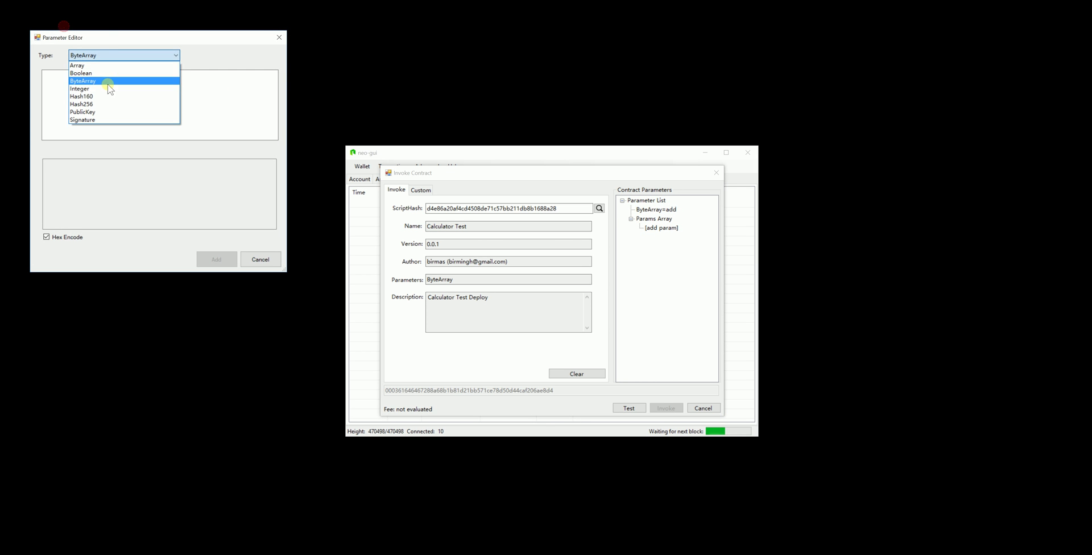
{"action": "left_click", "coordinate": [102, 87]}
{"action": "left_click", "coordinate": [102, 87]}
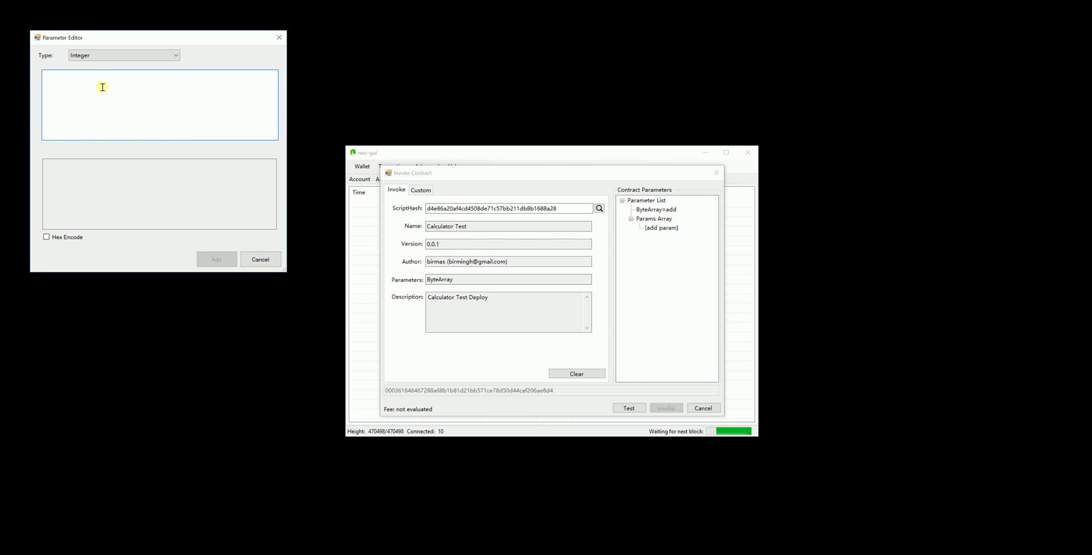
{"action": "type", "text": "16"}
{"action": "left_click", "coordinate": [227, 261]}
Step: Add a second Integer parameter of 32 to the Params Array and test the contract, moving the form off the event log
{"action": "double_click", "coordinate": [660, 237]}
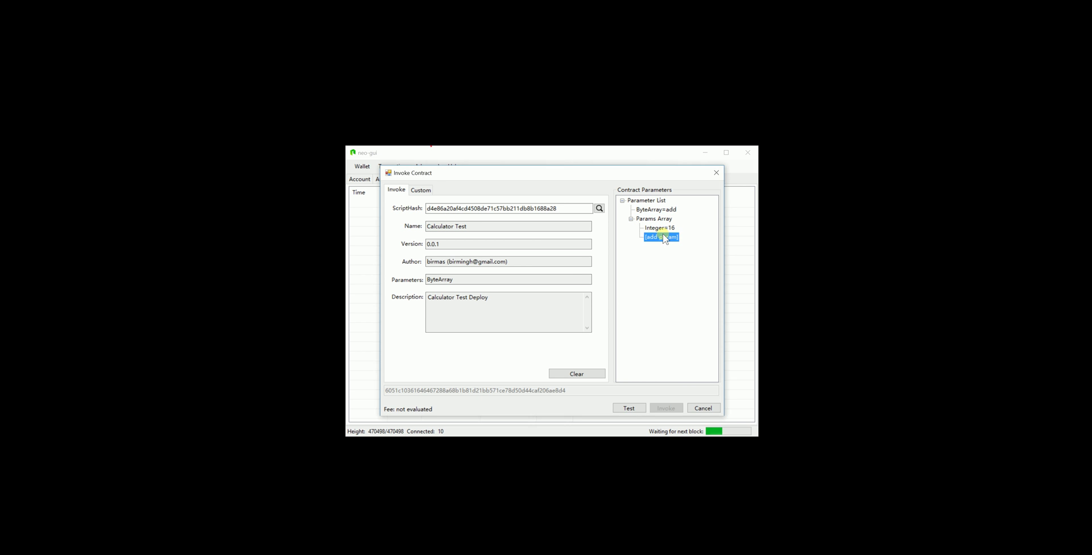
{"action": "left_click", "coordinate": [134, 67]}
{"action": "left_click", "coordinate": [110, 94]}
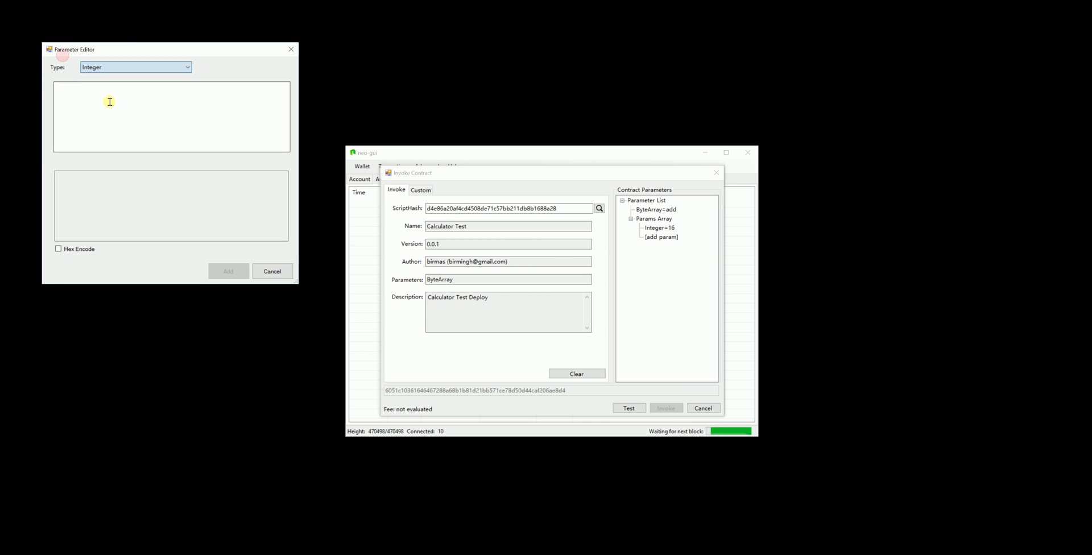
{"action": "left_click", "coordinate": [111, 102]}
{"action": "type", "text": "32"}
{"action": "left_click", "coordinate": [227, 271]}
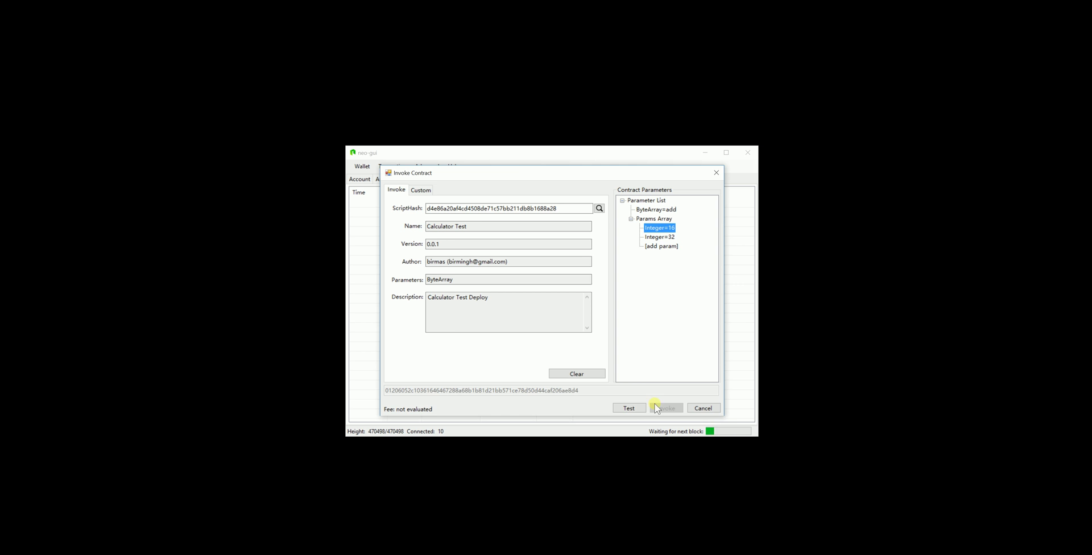
{"action": "left_click", "coordinate": [629, 409]}
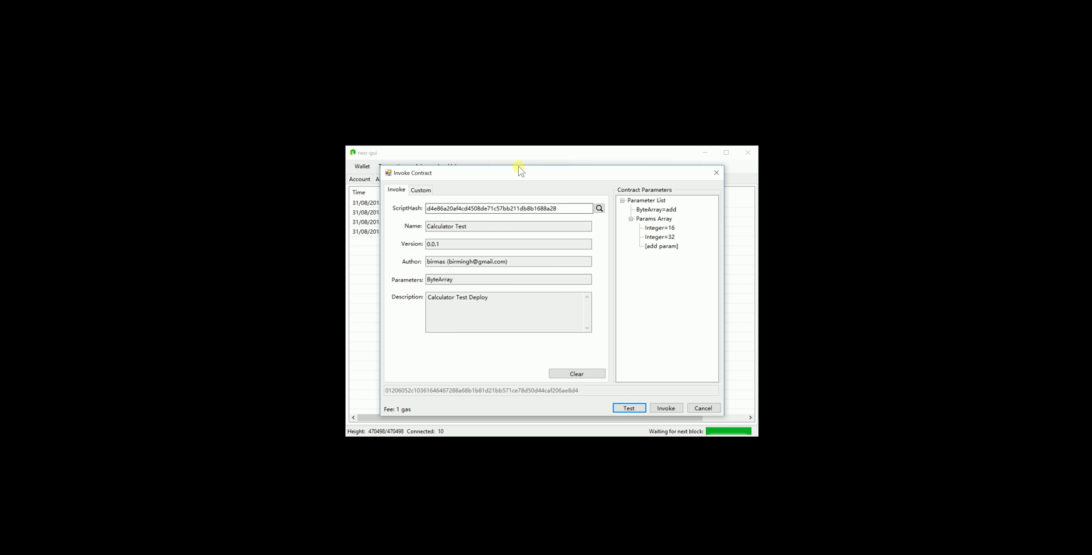
{"action": "left_click_drag", "start_coordinate": [526, 169], "coordinate": [844, 134]}
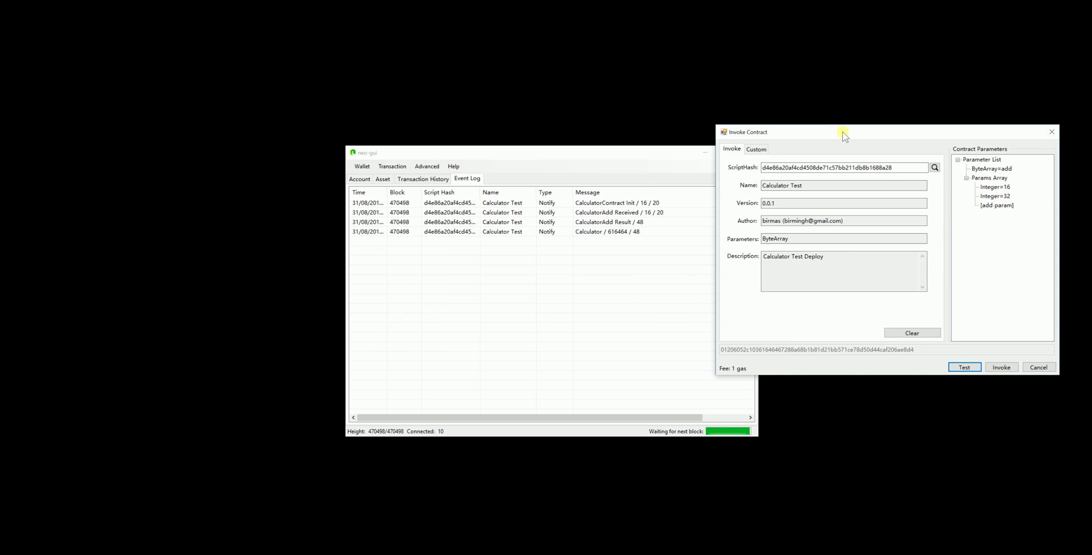
Step: Change the ByteArray parameter to "sub" and test the Calculator Test contract again
{"action": "double_click", "coordinate": [992, 169]}
{"action": "double_click", "coordinate": [73, 108]}
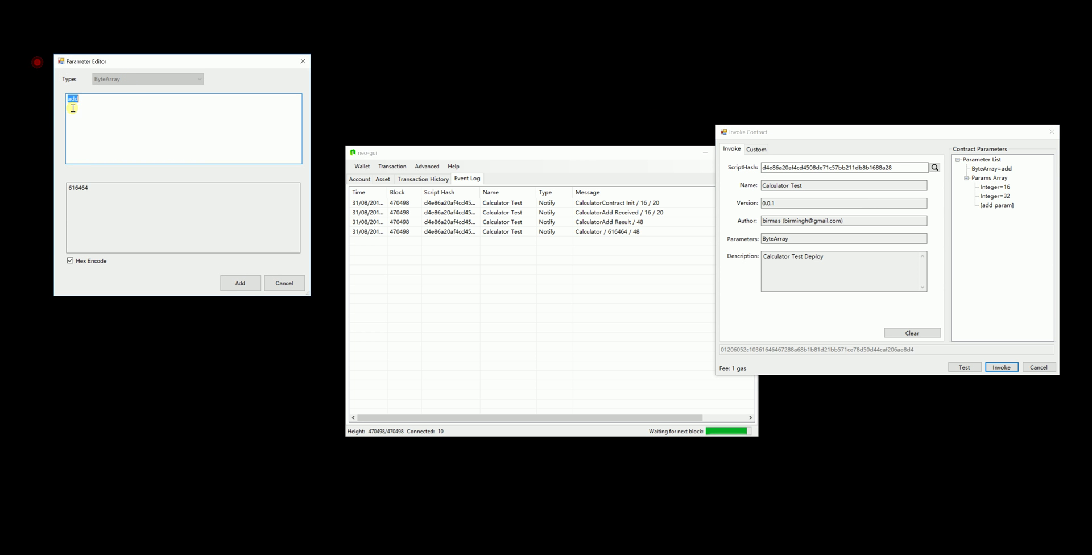
{"action": "type", "text": "sub"}
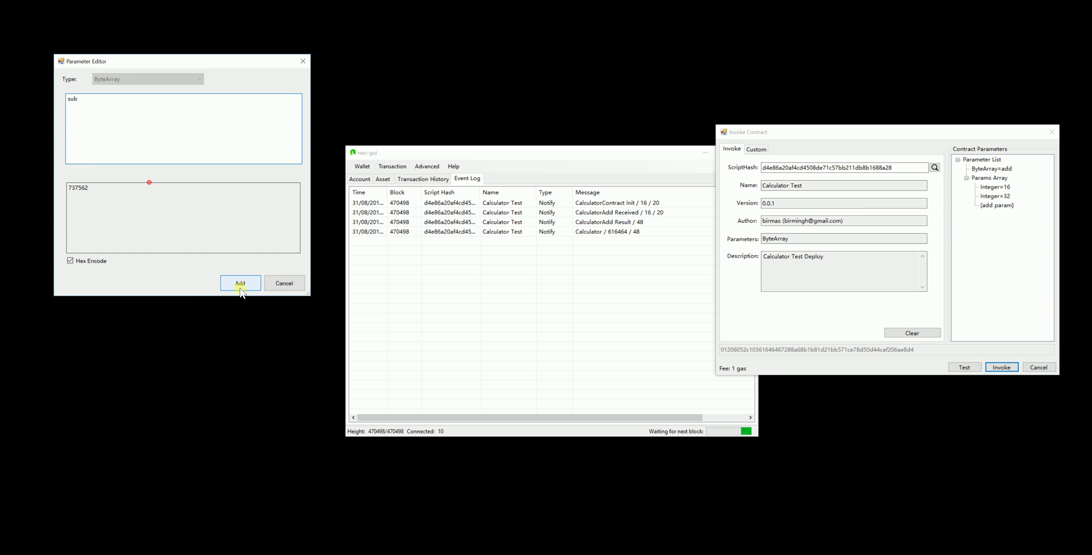
{"action": "left_click", "coordinate": [240, 283]}
{"action": "left_click", "coordinate": [961, 369]}
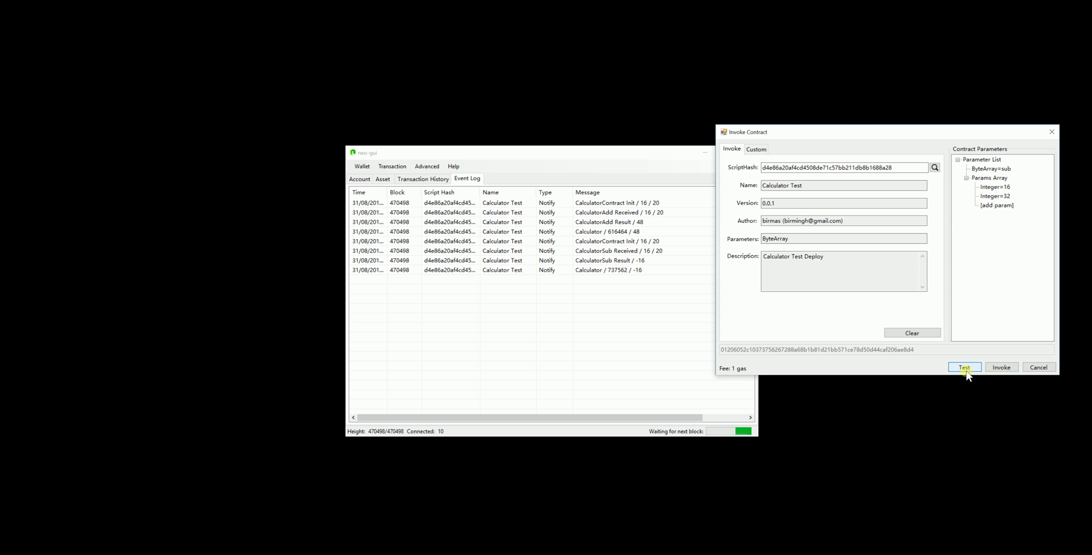
Step: Load the Contract Test contract from the monitored contracts list and review its description and parameter type
{"action": "left_click_drag", "start_coordinate": [880, 134], "coordinate": [508, 120]}
{"action": "left_click", "coordinate": [567, 157]}
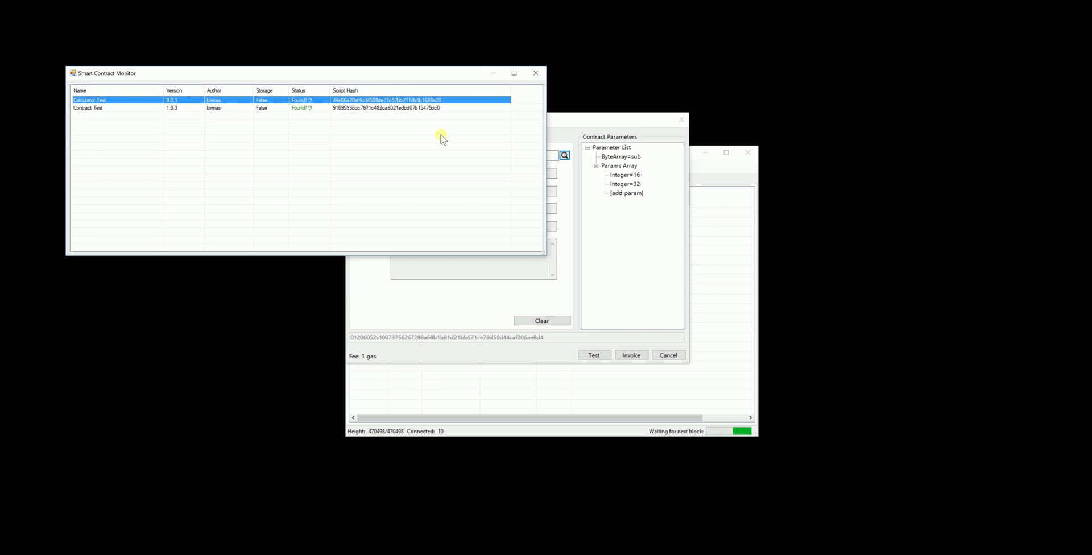
{"action": "double_click", "coordinate": [213, 108]}
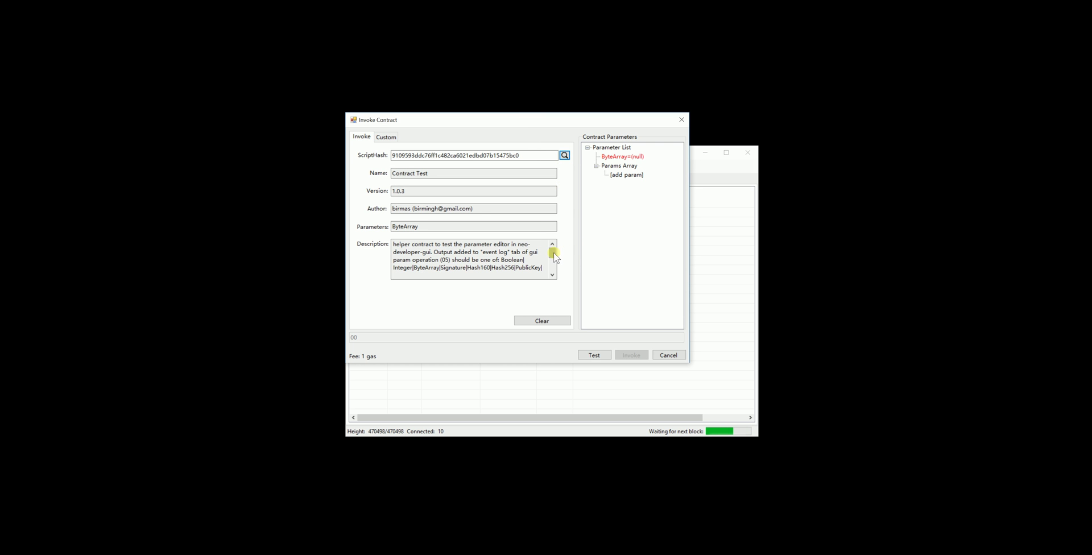
{"action": "left_click_drag", "start_coordinate": [553, 250], "coordinate": [552, 253]}
{"action": "double_click", "coordinate": [419, 227]}
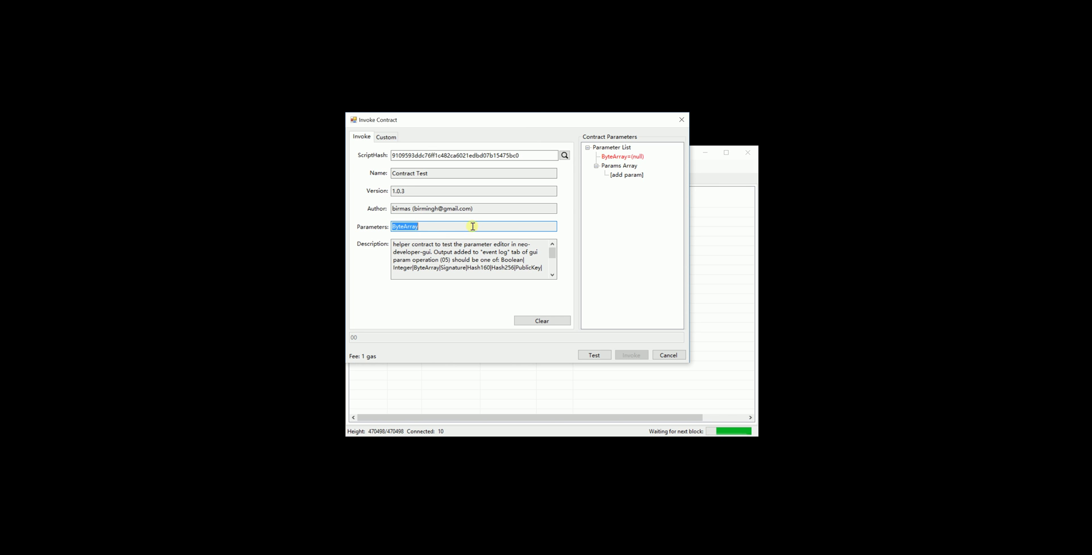
{"action": "left_click", "coordinate": [512, 225]}
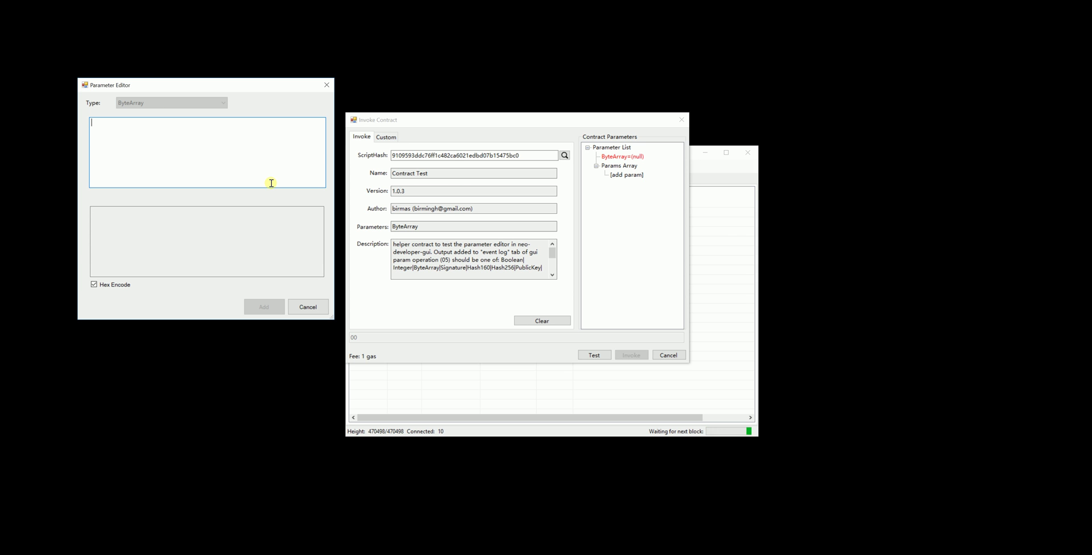
Step: Set the Contract Test ByteArray parameter to "Boolean" and select the add-parameter entry under Params Array
{"action": "type", "text": "Boolean"}
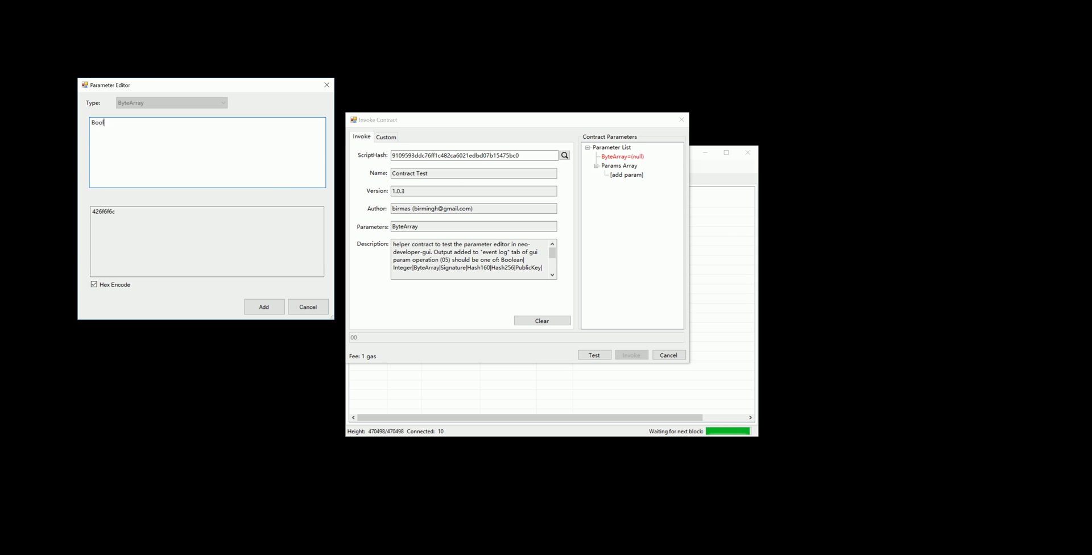
{"action": "left_click", "coordinate": [271, 312]}
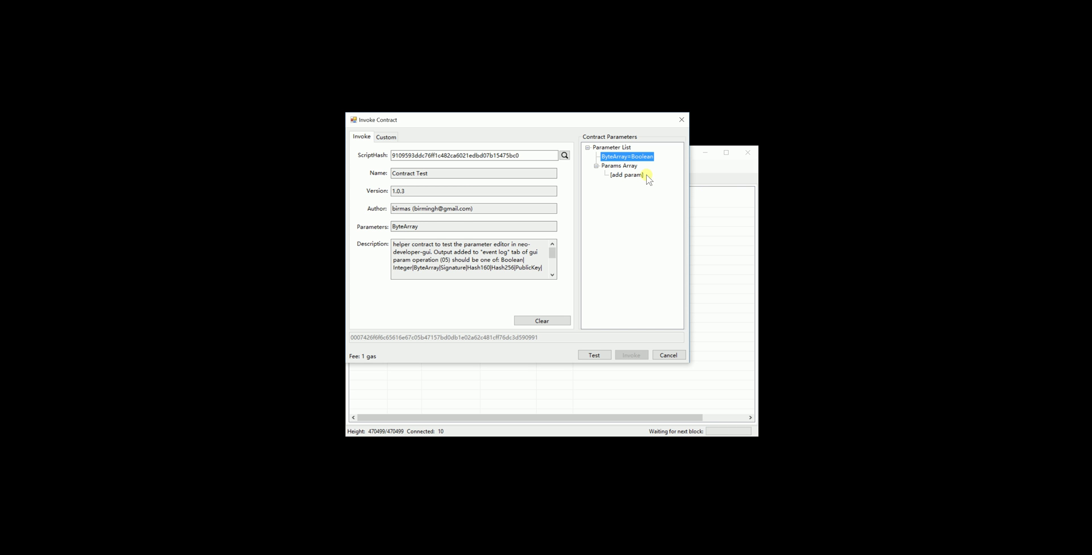
{"action": "left_click", "coordinate": [623, 166]}
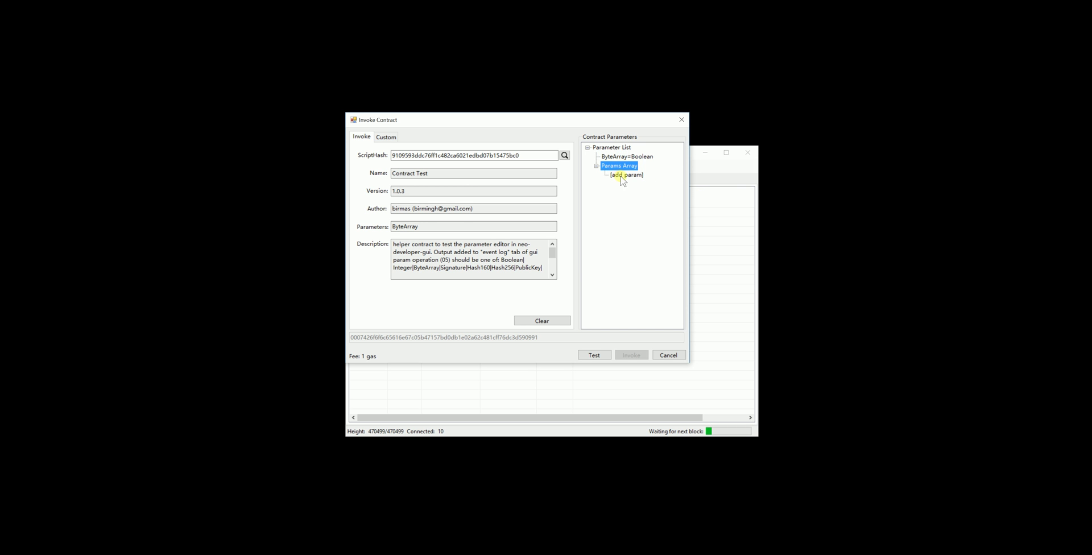
{"action": "left_click", "coordinate": [621, 175]}
Step: Switch to the ContractParameterTest project in Visual Studio and examine the Main method's operation and params object[] args arguments
{"action": "left_click", "coordinate": [205, 504]}
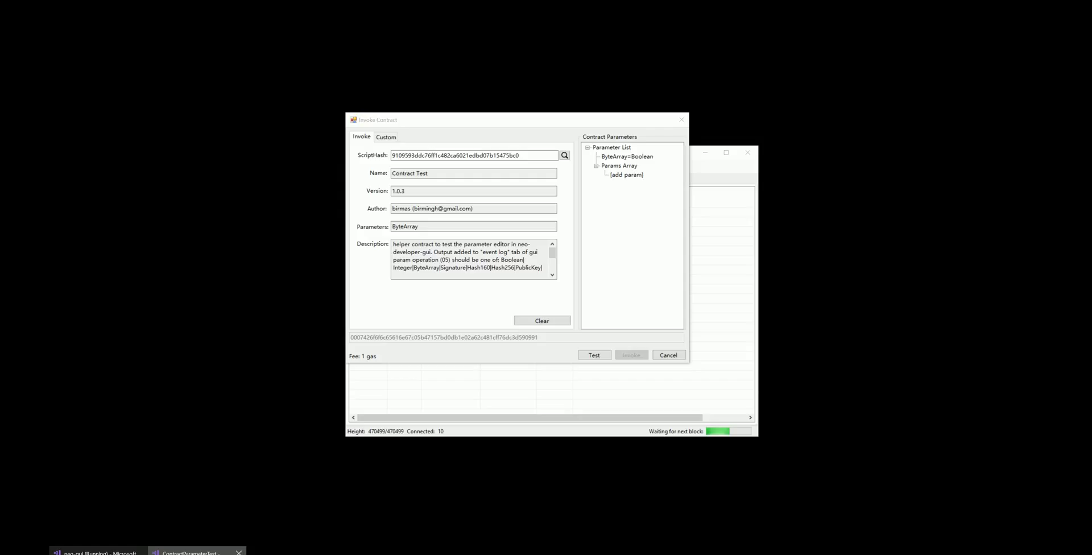
{"action": "left_click", "coordinate": [191, 551]}
{"action": "scroll", "coordinate": [301, 182], "scroll_direction": "up", "scroll_amount": 2}
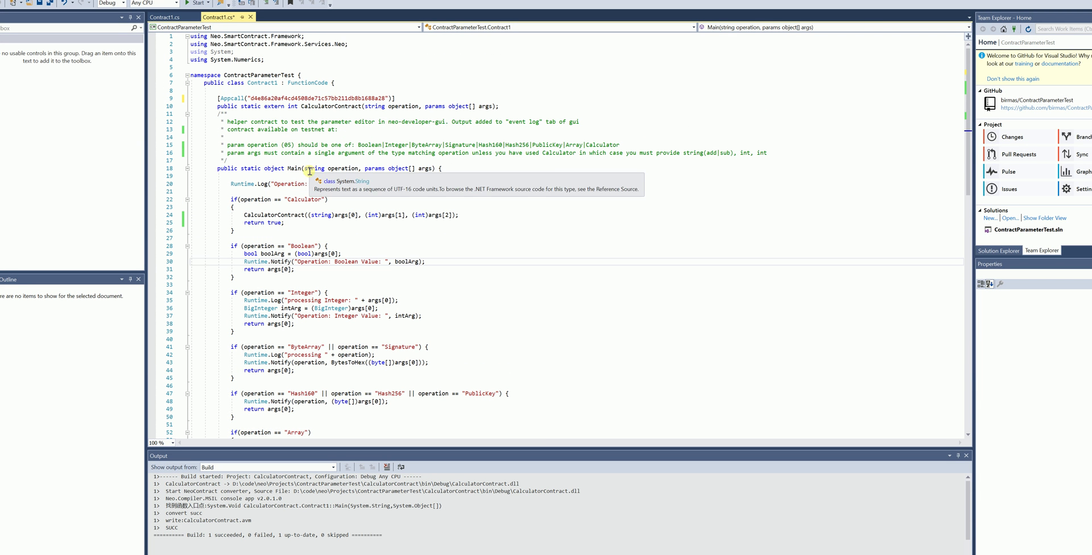
{"action": "left_click_drag", "start_coordinate": [305, 168], "coordinate": [433, 169]}
{"action": "left_click_drag", "start_coordinate": [364, 168], "coordinate": [434, 168]}
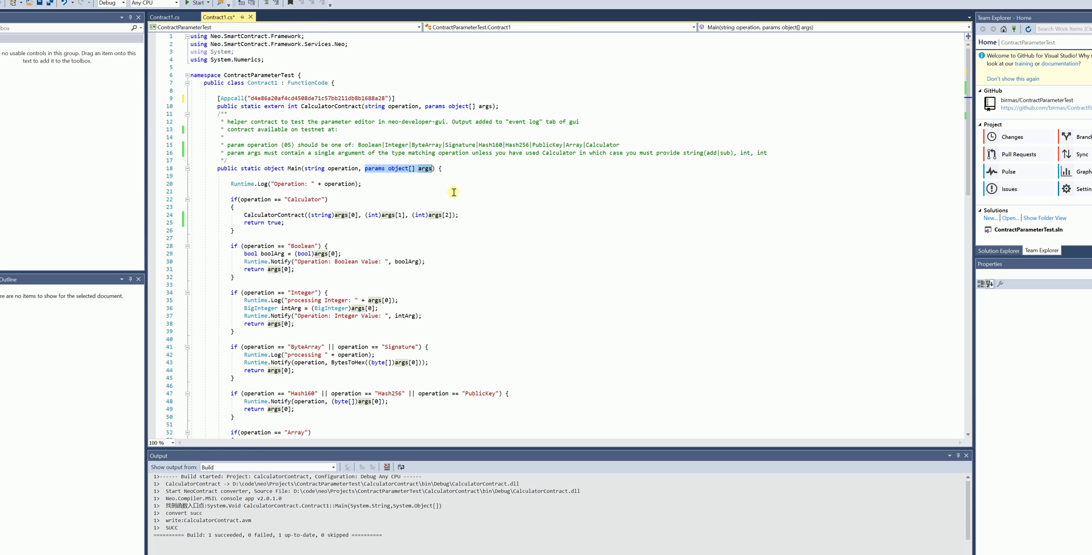
{"action": "scroll", "coordinate": [452, 193], "scroll_direction": "down", "scroll_amount": 4}
{"action": "scroll", "coordinate": [450, 202], "scroll_direction": "up", "scroll_amount": 4}
{"action": "left_click", "coordinate": [363, 183]}
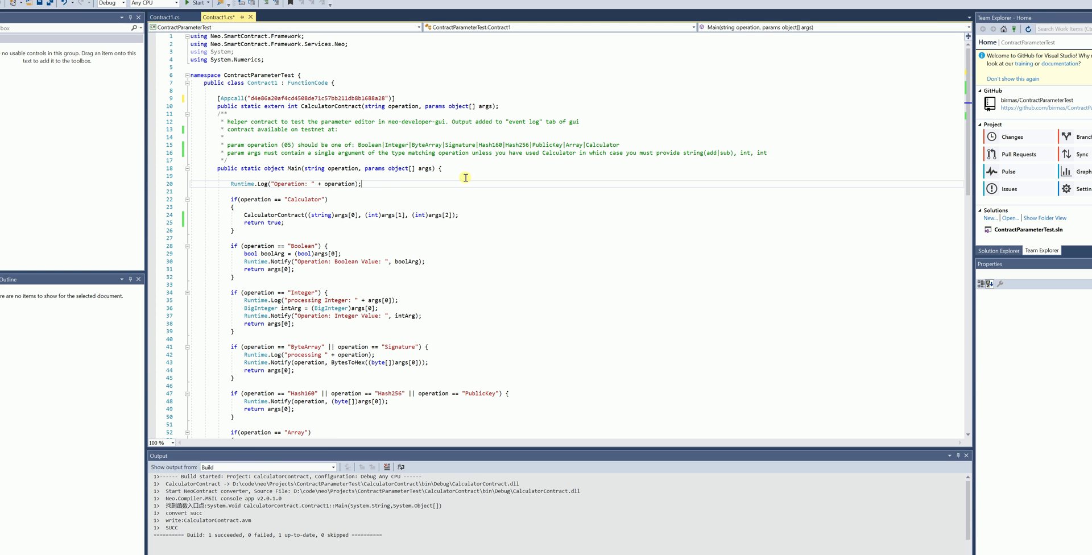
{"action": "left_click_drag", "start_coordinate": [364, 169], "coordinate": [434, 171]}
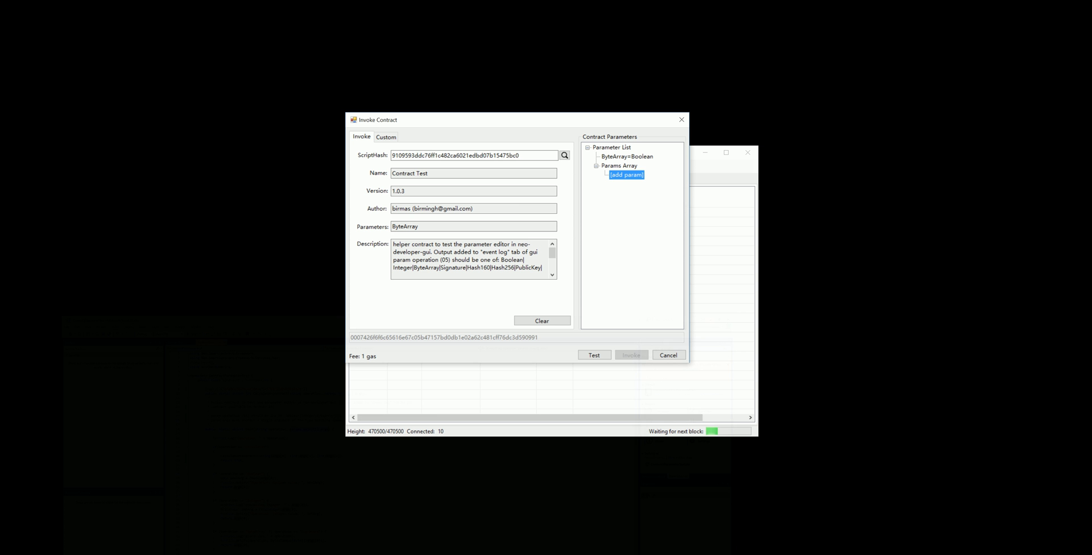
Step: Back in neo-gui's Invoke Contract form, add a Boolean parameter set to True to the Params Array
{"action": "left_click", "coordinate": [628, 165]}
{"action": "double_click", "coordinate": [631, 176]}
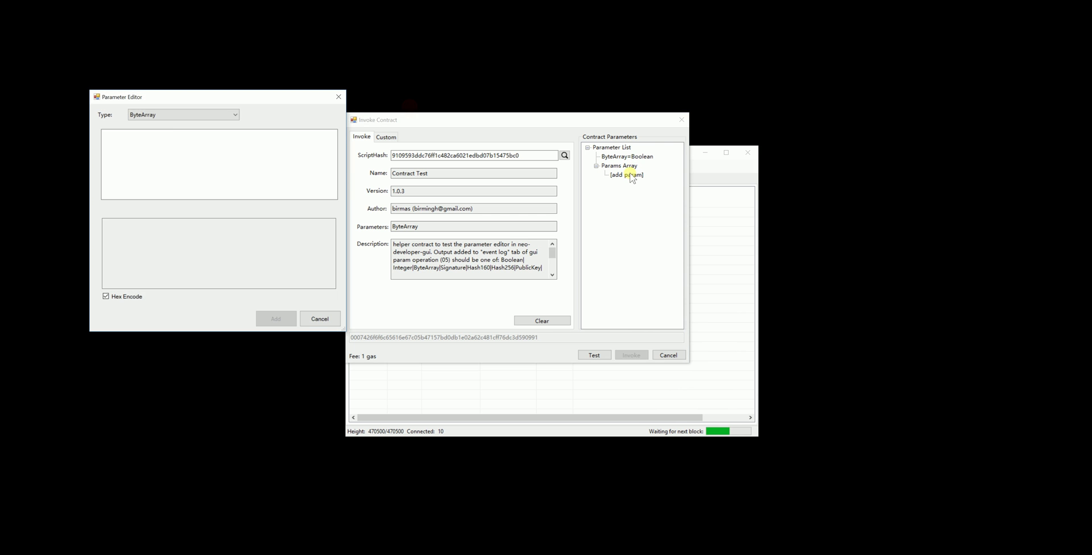
{"action": "left_click", "coordinate": [235, 115]}
{"action": "left_click", "coordinate": [166, 123]}
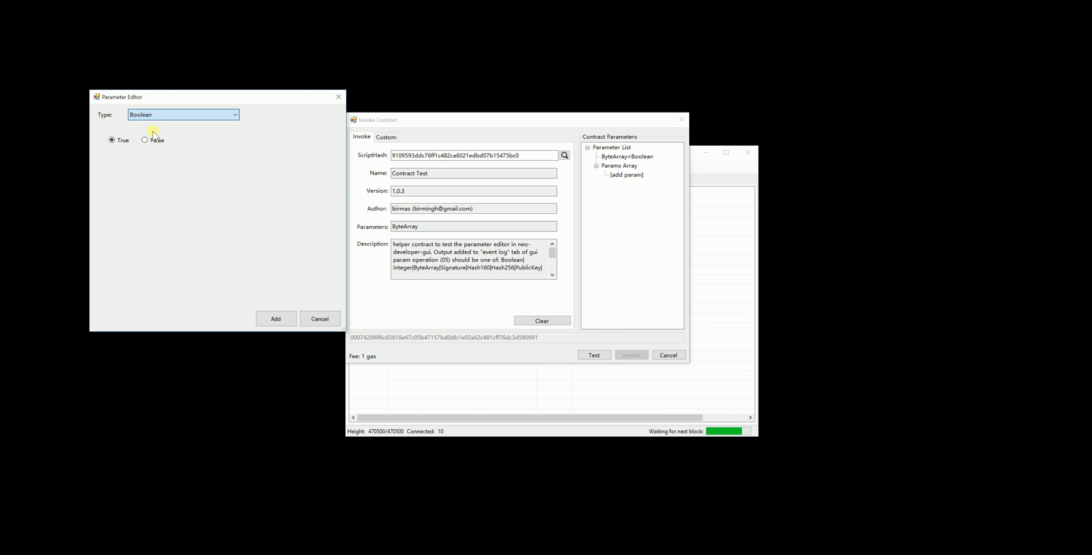
{"action": "left_click", "coordinate": [295, 317]}
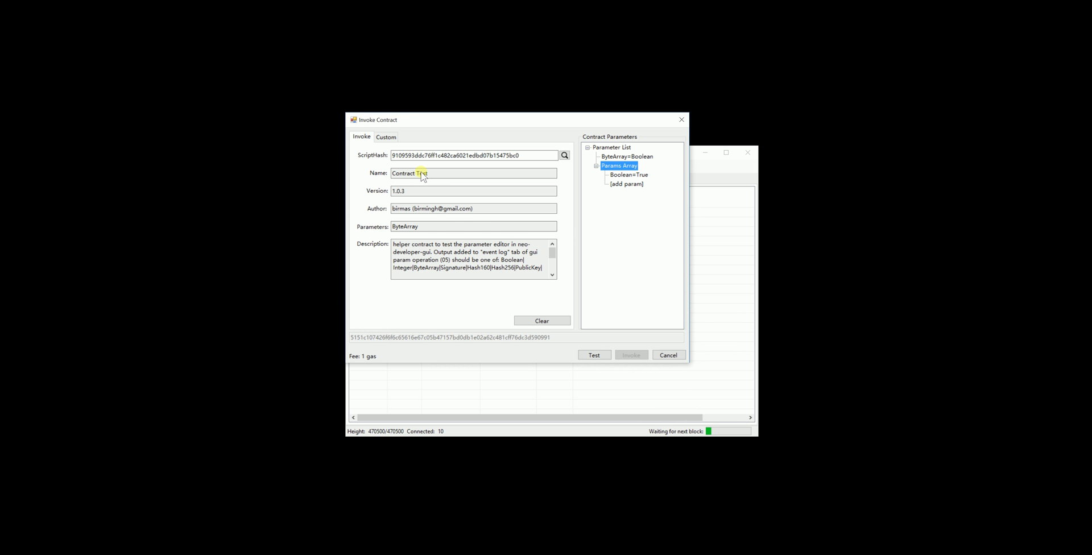
Step: Move the Invoke Contract form off the event log, test the Contract Test contract, and dismiss the returned result
{"action": "left_click_drag", "start_coordinate": [585, 120], "coordinate": [838, 152]}
{"action": "left_click_drag", "start_coordinate": [677, 151], "coordinate": [764, 140]}
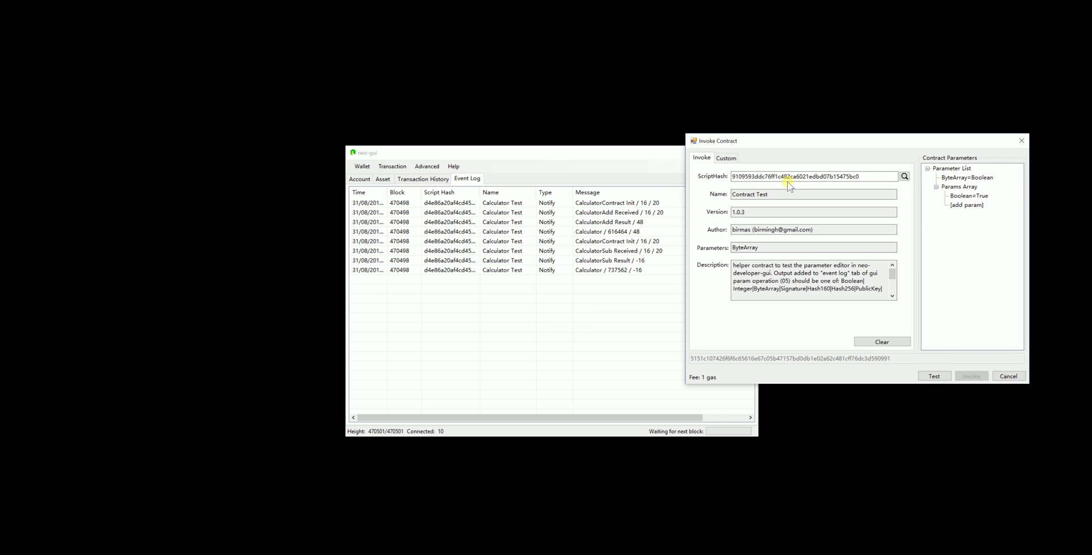
{"action": "left_click", "coordinate": [938, 377]}
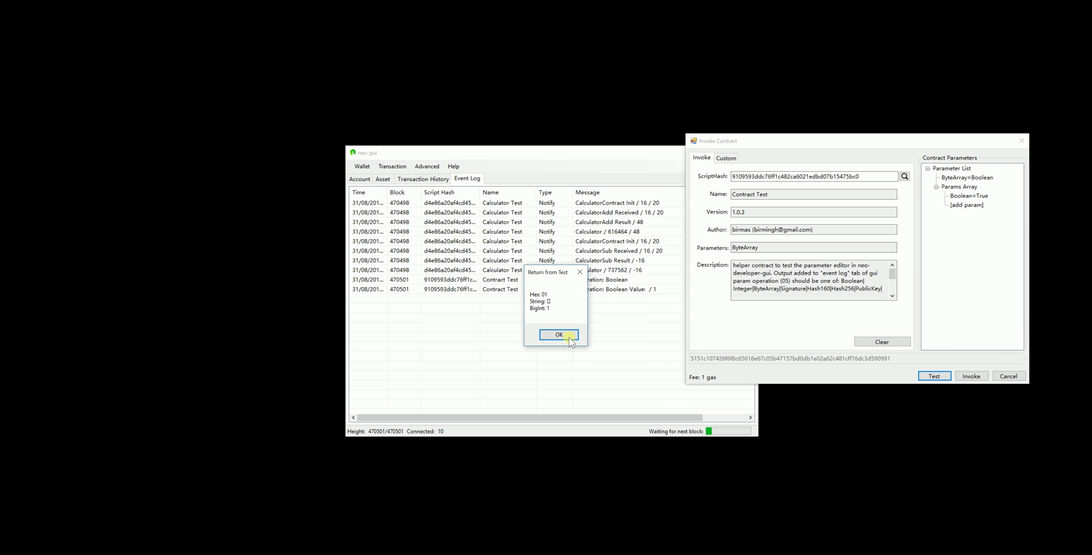
{"action": "left_click", "coordinate": [564, 338]}
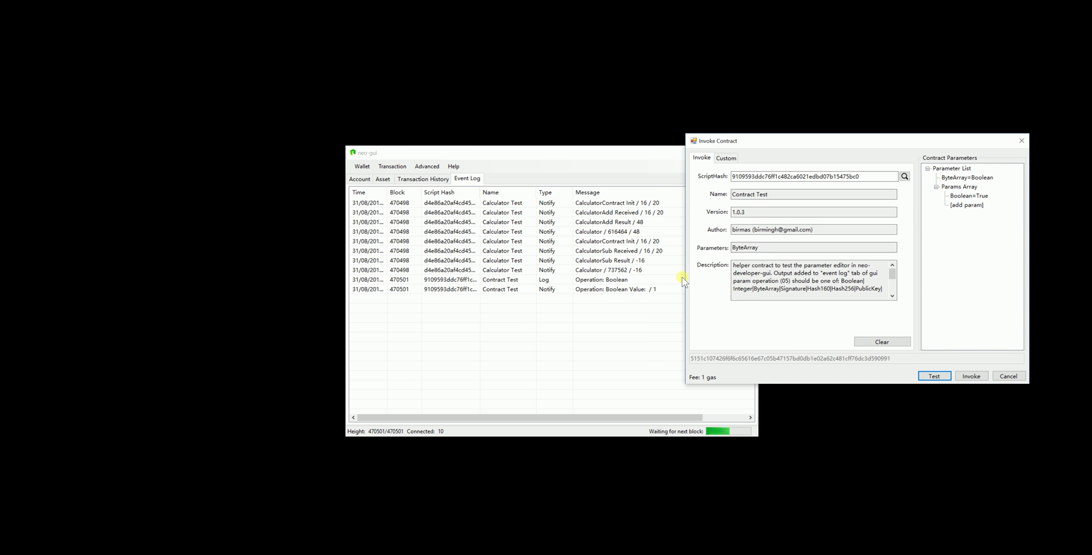
Step: Set the Boolean entry in Params Array to False, test the contract, and dismiss the returned result
{"action": "double_click", "coordinate": [965, 196]}
{"action": "left_click", "coordinate": [164, 152]}
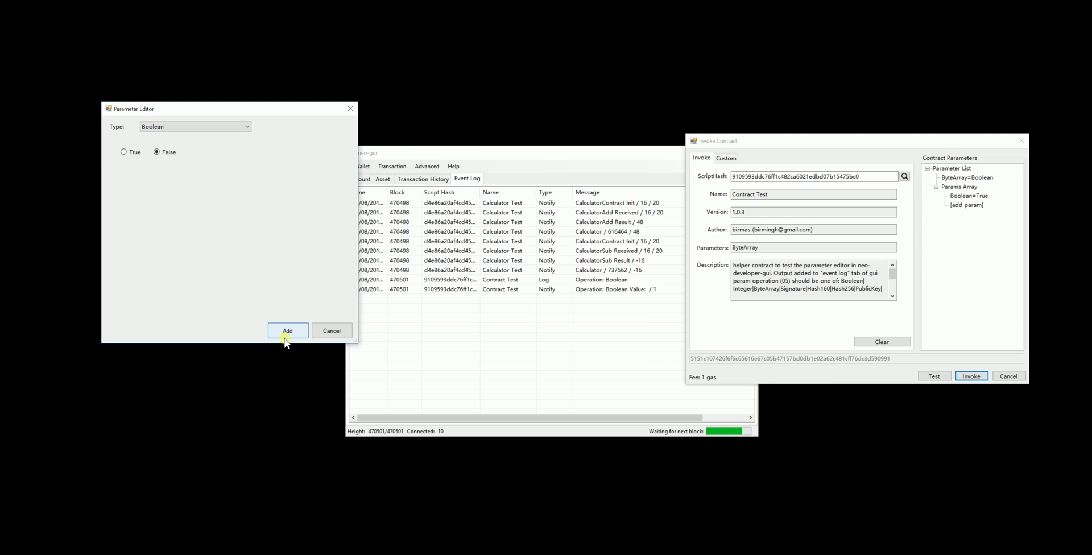
{"action": "left_click", "coordinate": [286, 332]}
{"action": "left_click", "coordinate": [936, 377]}
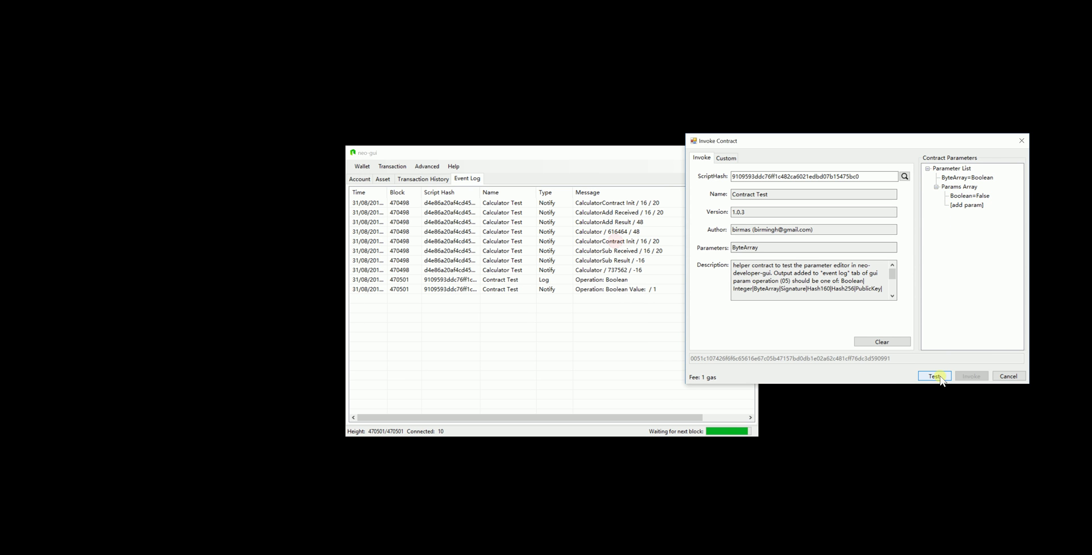
{"action": "left_click", "coordinate": [563, 336]}
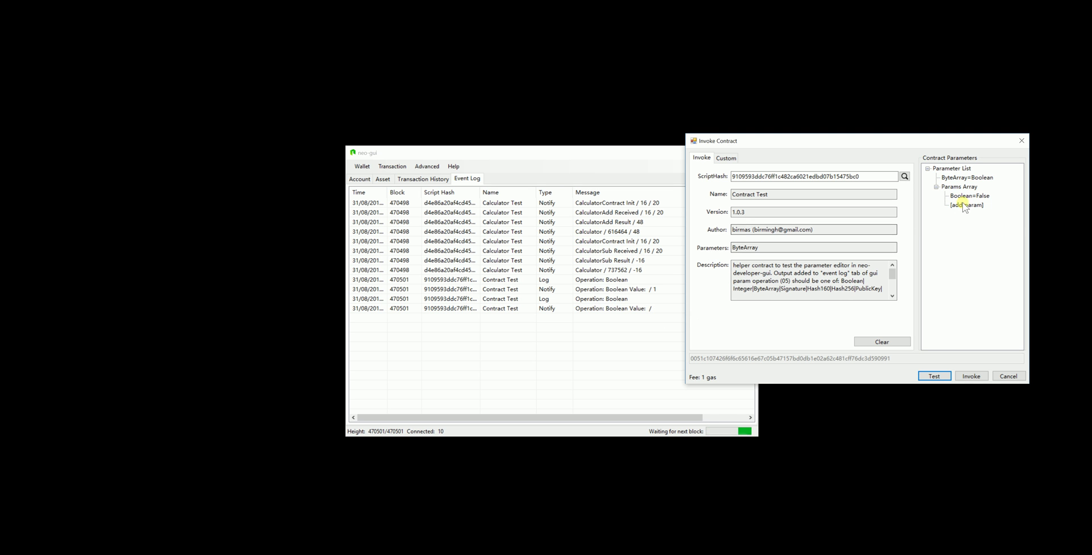
Step: Change the ByteArray operation parameter of the Contract Test contract to "Integer"
{"action": "double_click", "coordinate": [965, 177]}
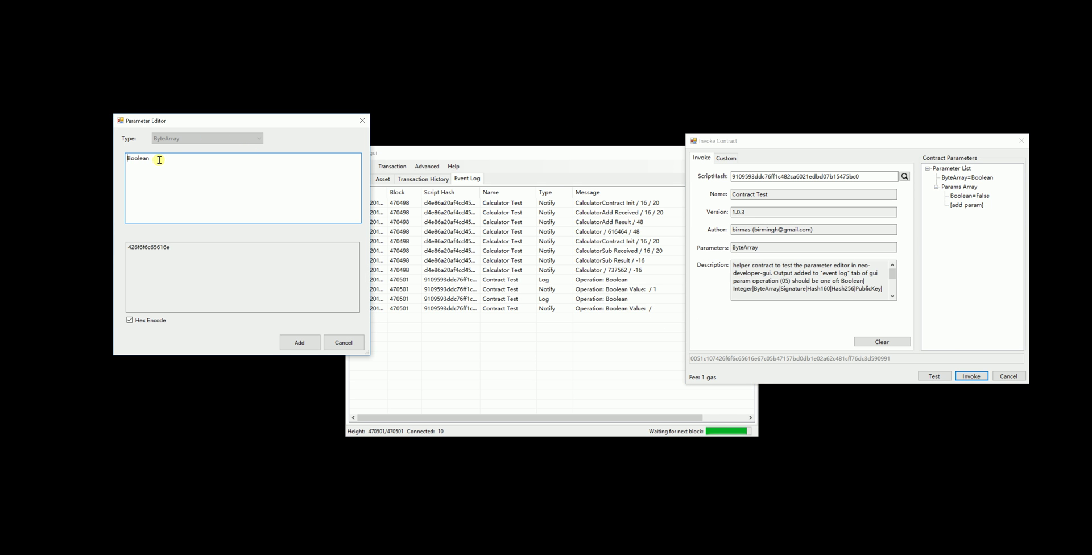
{"action": "double_click", "coordinate": [159, 163]}
{"action": "type", "text": "Integer"}
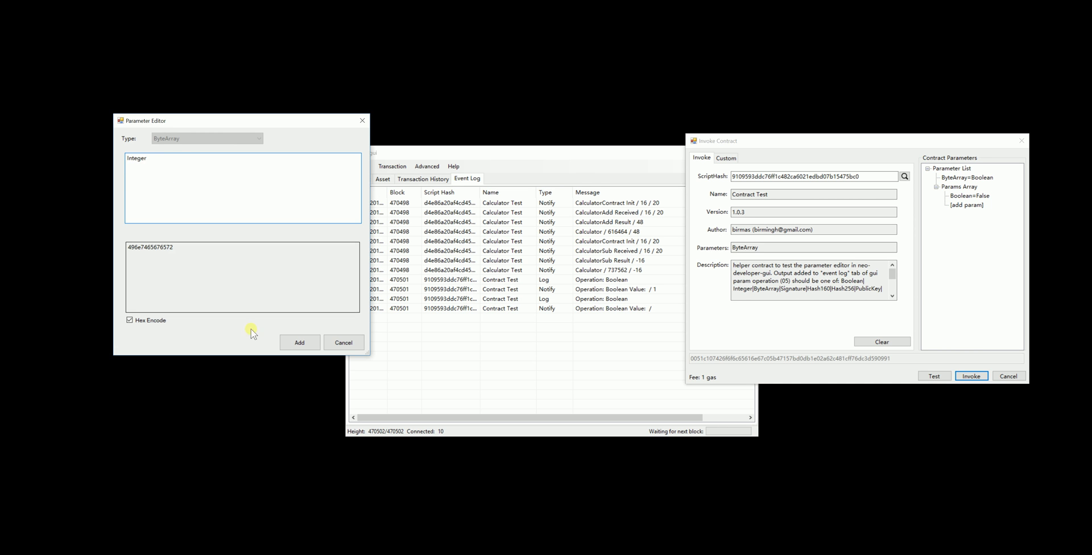
{"action": "left_click", "coordinate": [290, 341]}
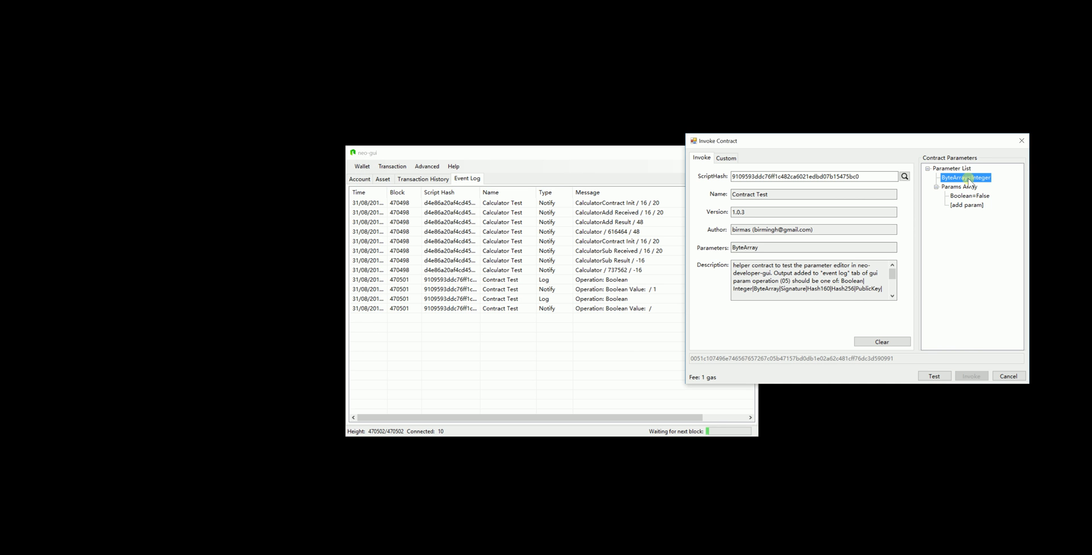
Step: Change the Boolean entry in Params Array to an Integer of 17, then test the contract and dismiss the result
{"action": "double_click", "coordinate": [987, 195]}
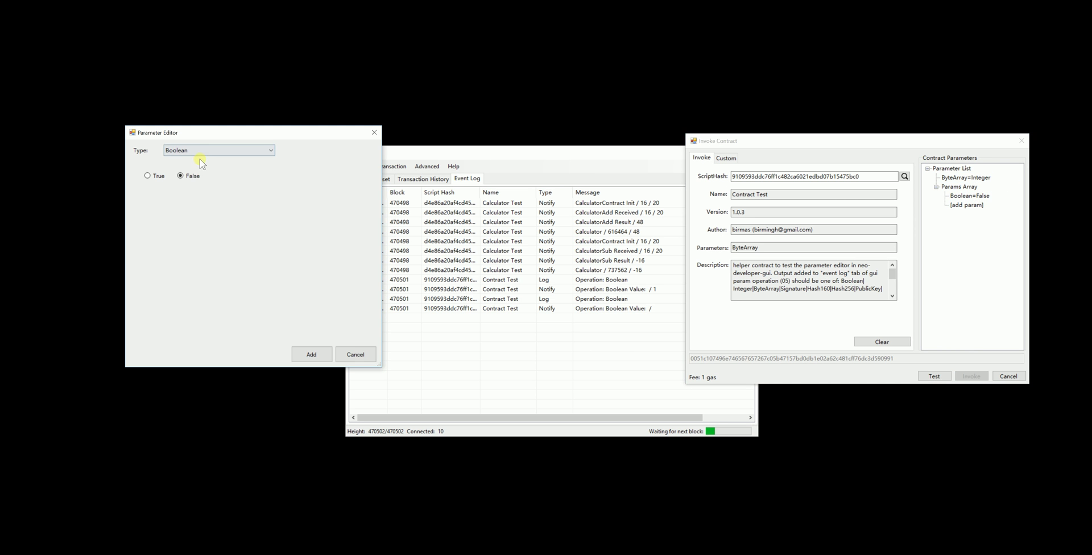
{"action": "left_click", "coordinate": [196, 152]}
{"action": "left_click", "coordinate": [171, 178]}
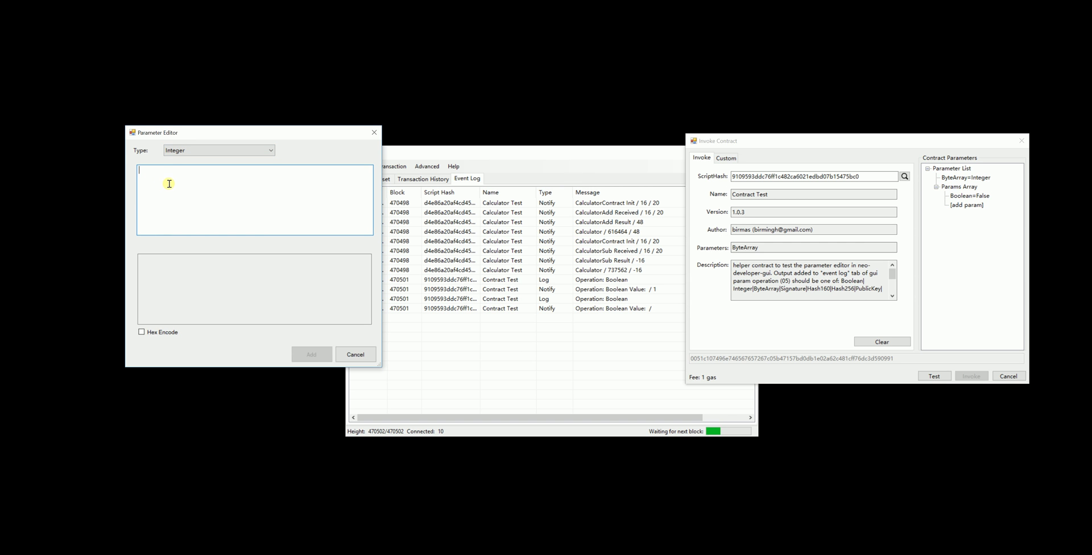
{"action": "type", "text": "17"}
{"action": "left_click", "coordinate": [312, 354]}
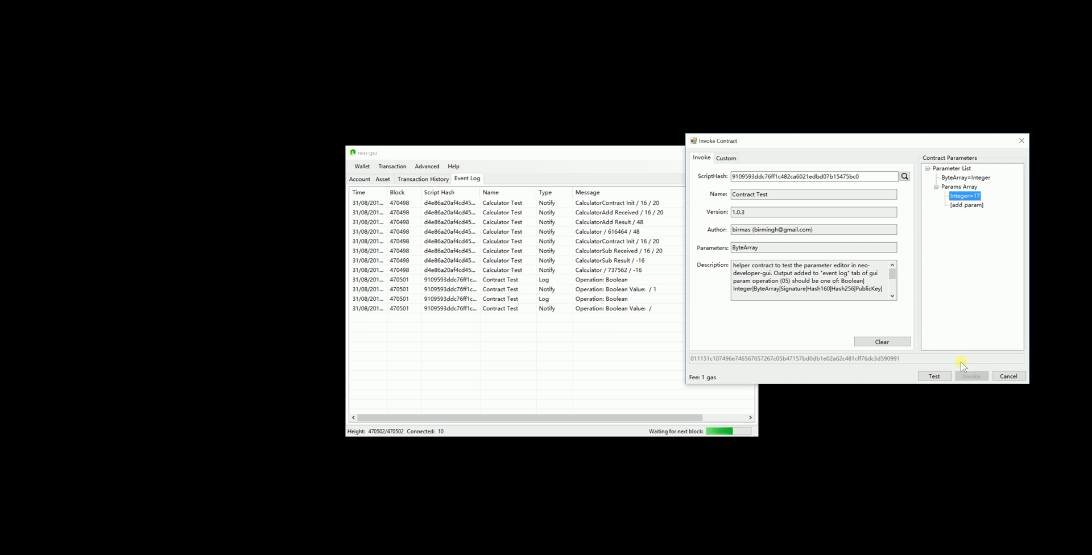
{"action": "left_click", "coordinate": [934, 376]}
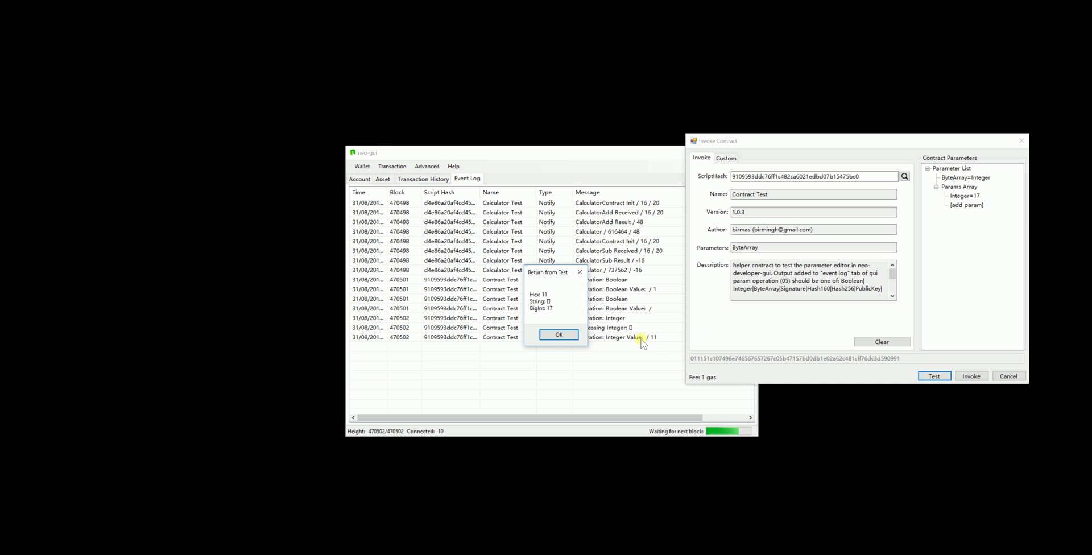
{"action": "left_click", "coordinate": [559, 334]}
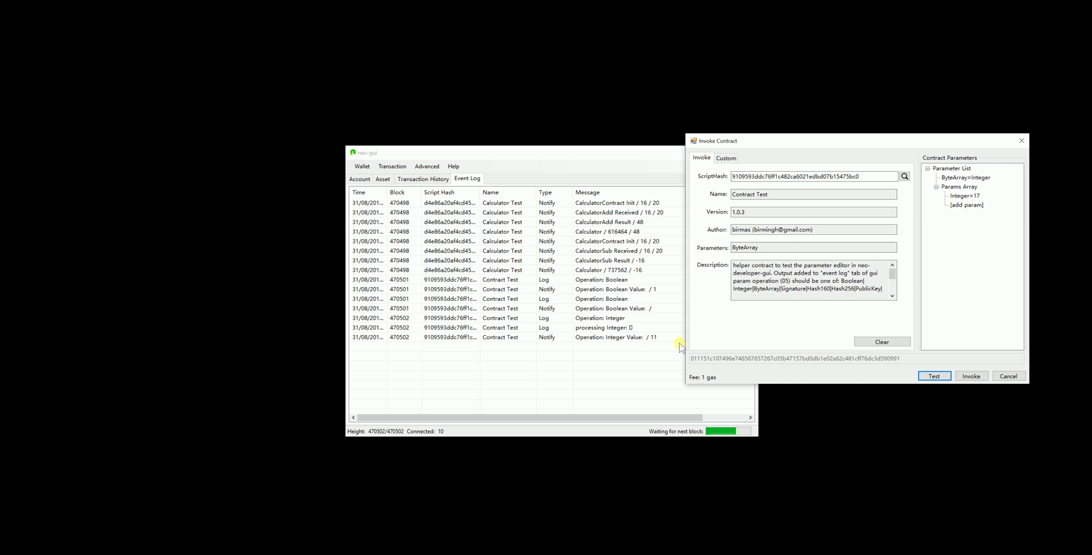
Step: Set the Integer entry in Params Array to 32, test the contract again, and dismiss the result
{"action": "double_click", "coordinate": [967, 197]}
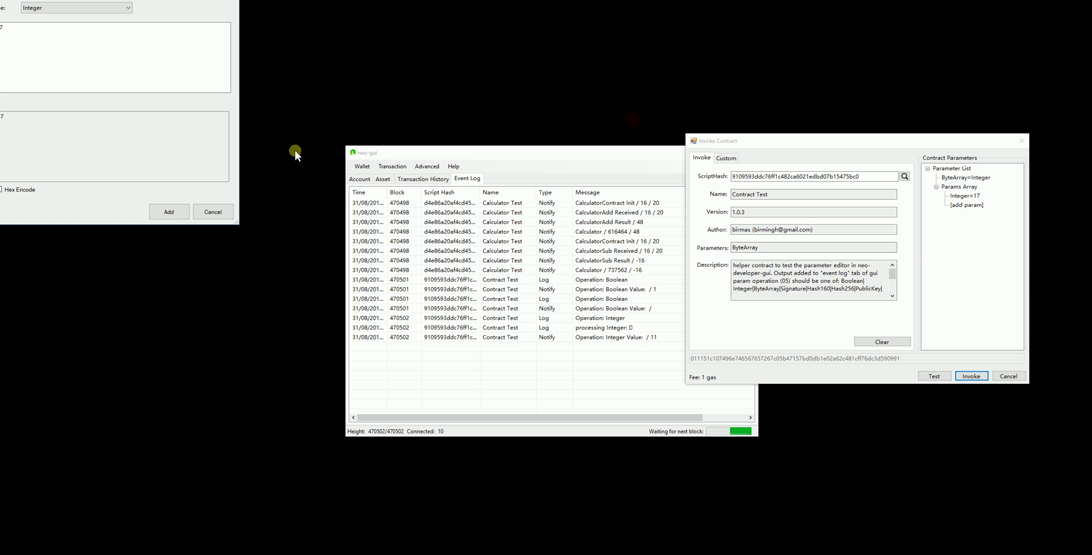
{"action": "left_click_drag", "start_coordinate": [38, 1], "coordinate": [163, 66]}
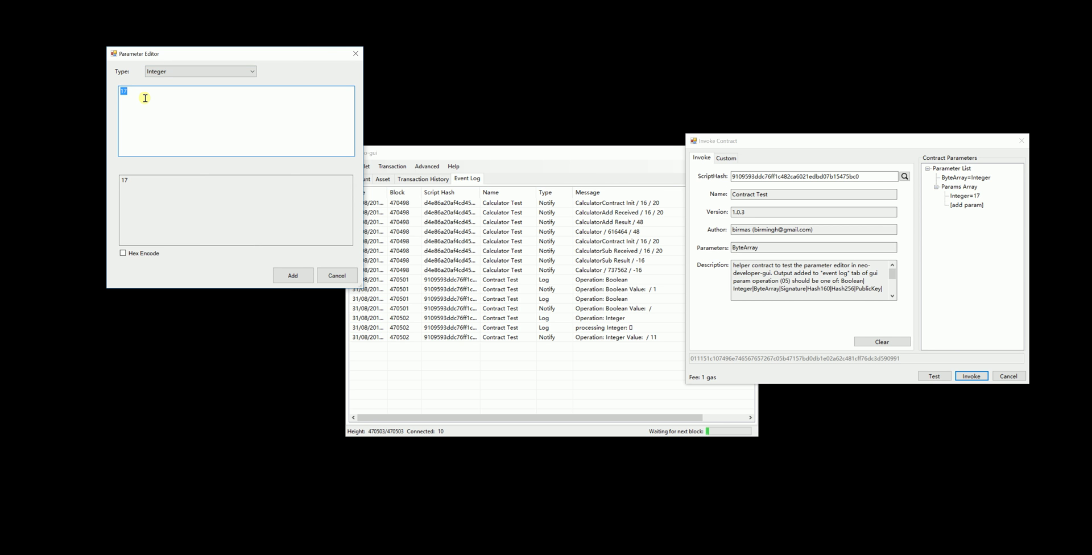
{"action": "type", "text": "32"}
{"action": "left_click", "coordinate": [292, 275]}
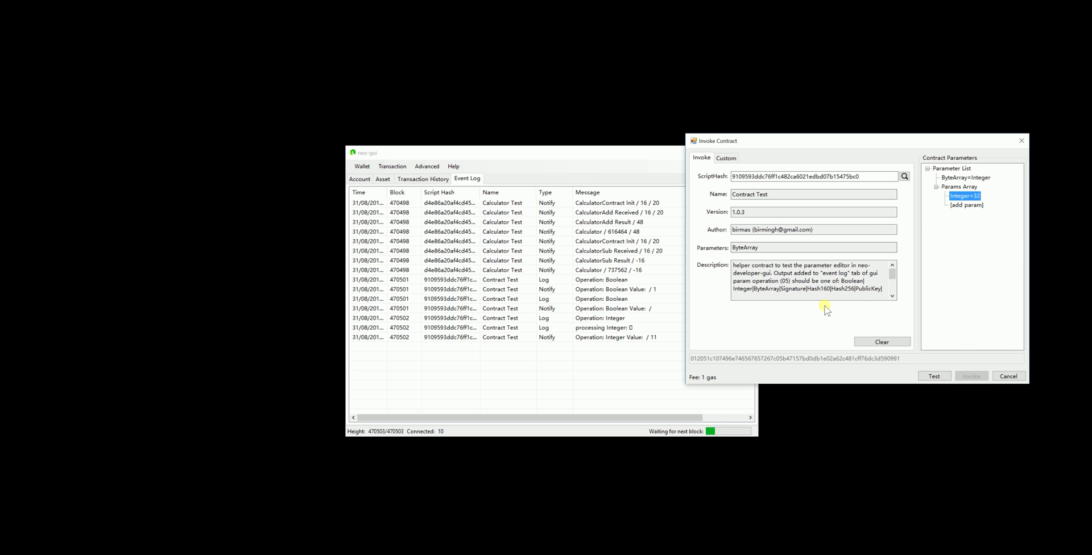
{"action": "left_click", "coordinate": [921, 374]}
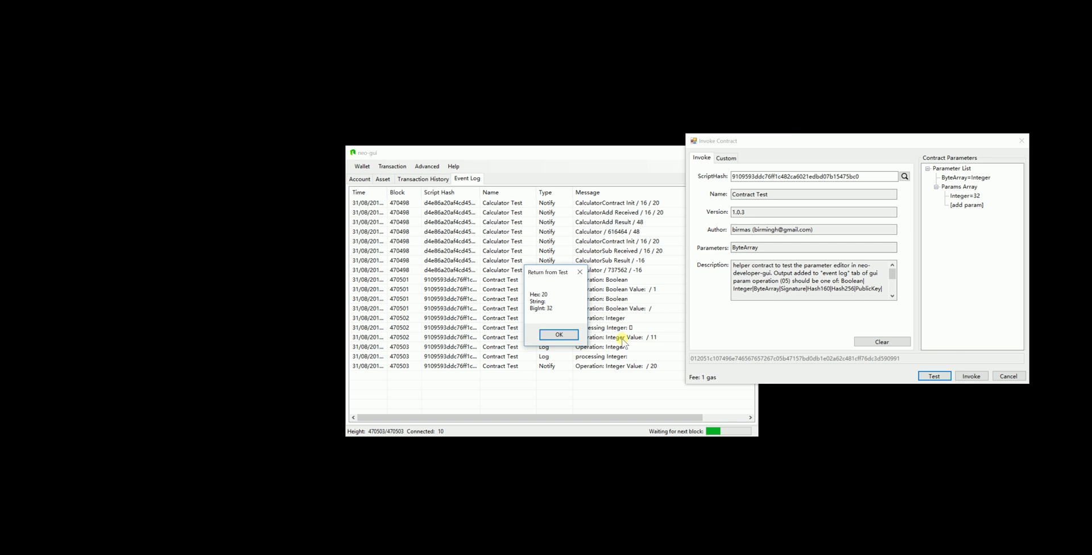
{"action": "left_click", "coordinate": [559, 334]}
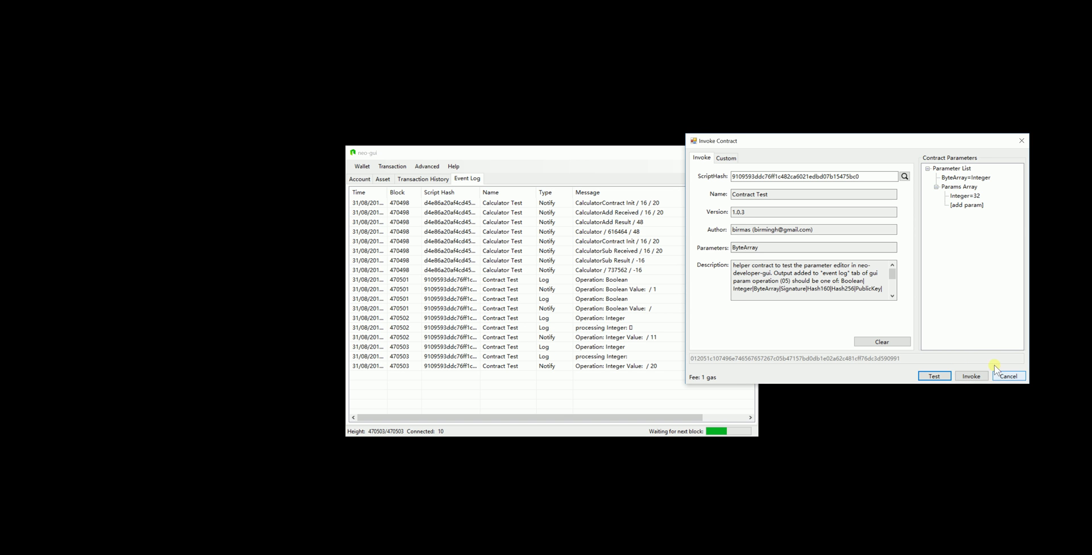
Step: Change the ByteArray operation parameter of the Contract Test contract to "Array"
{"action": "double_click", "coordinate": [966, 177]}
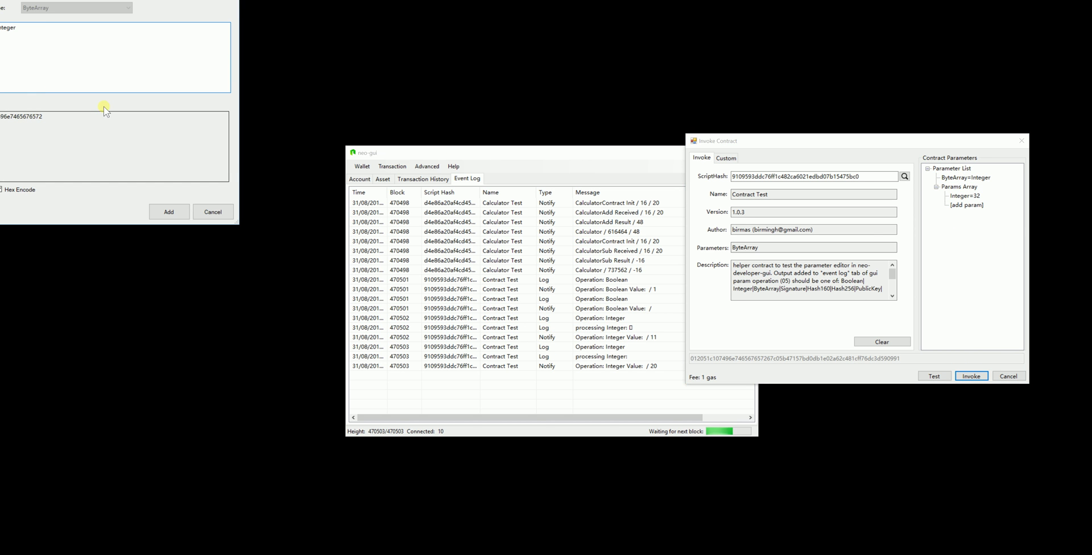
{"action": "left_click_drag", "start_coordinate": [42, 12], "coordinate": [147, 25]}
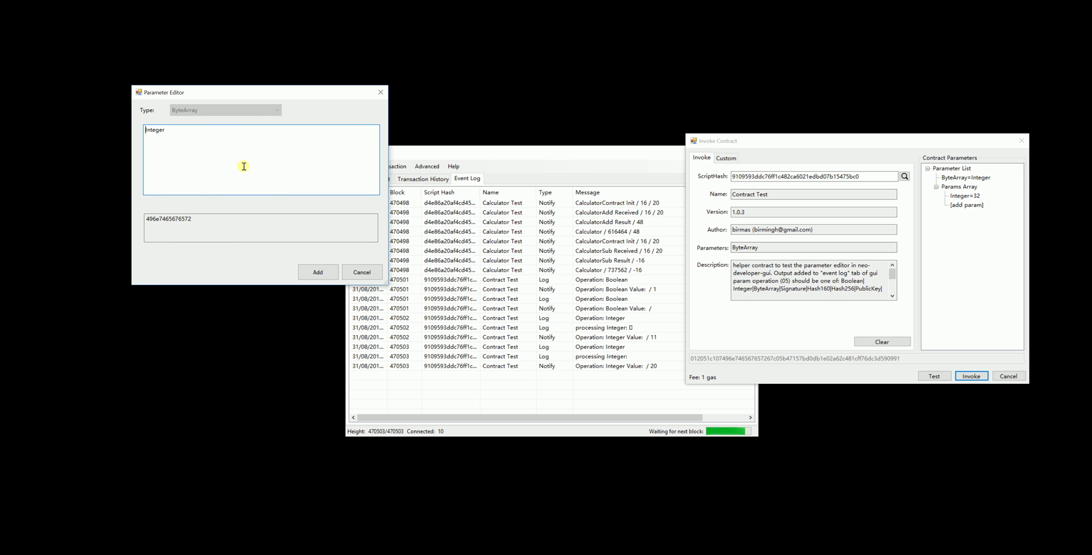
{"action": "double_click", "coordinate": [219, 142]}
{"action": "type", "text": "Array"}
{"action": "left_click", "coordinate": [317, 272]}
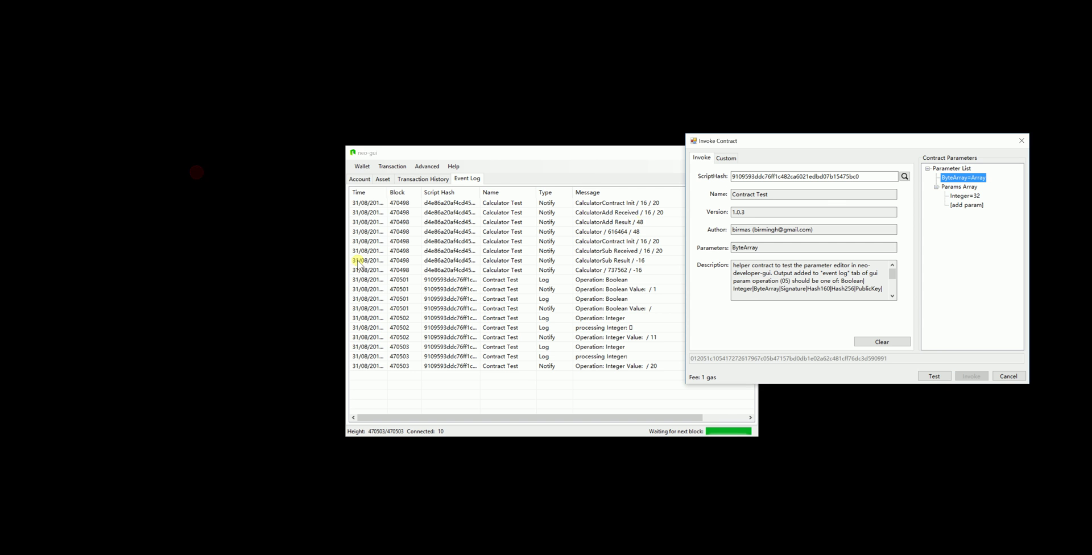
{"action": "left_click", "coordinate": [966, 197]}
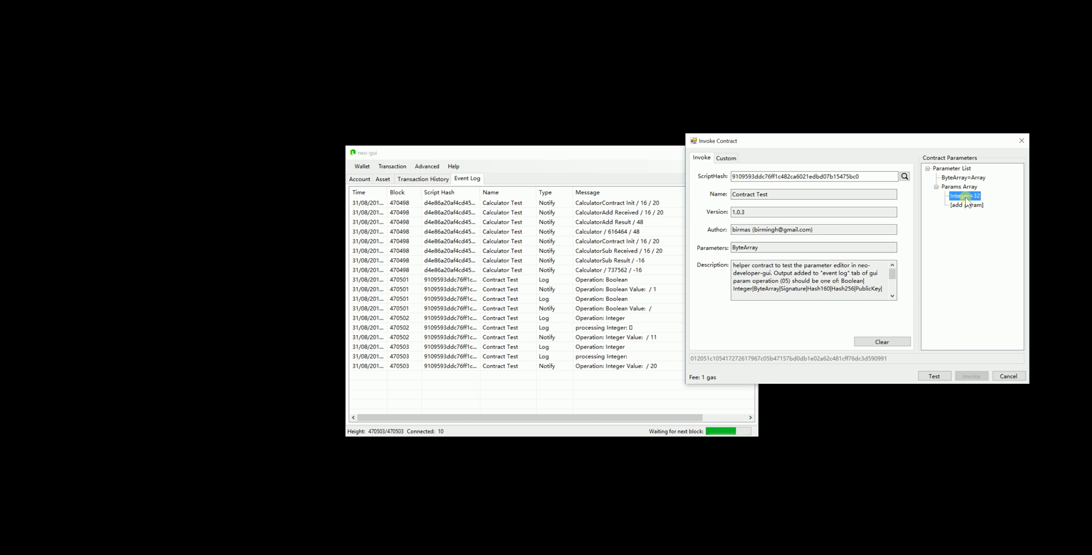
{"action": "double_click", "coordinate": [965, 196]}
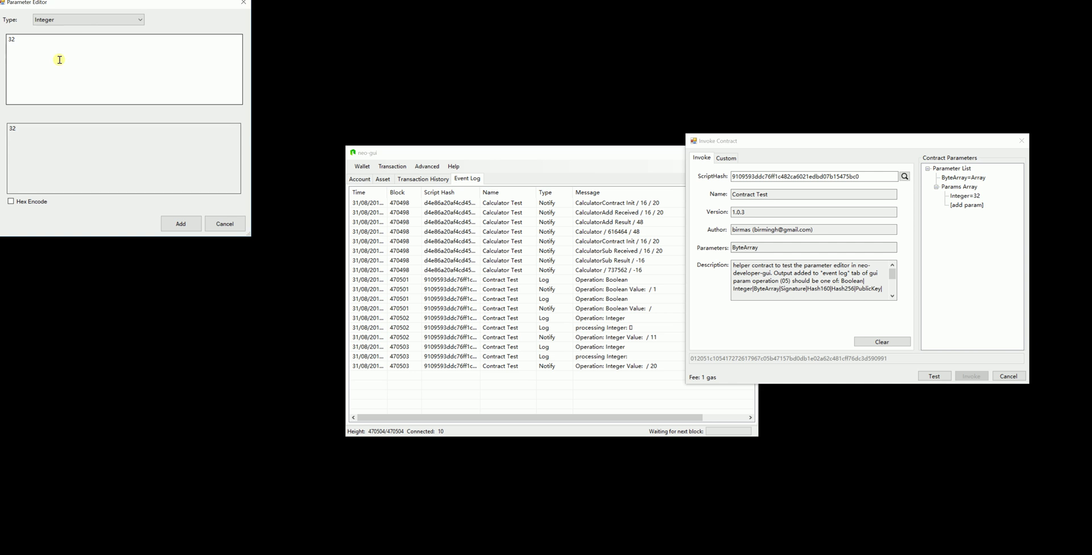
{"action": "left_click", "coordinate": [224, 224]}
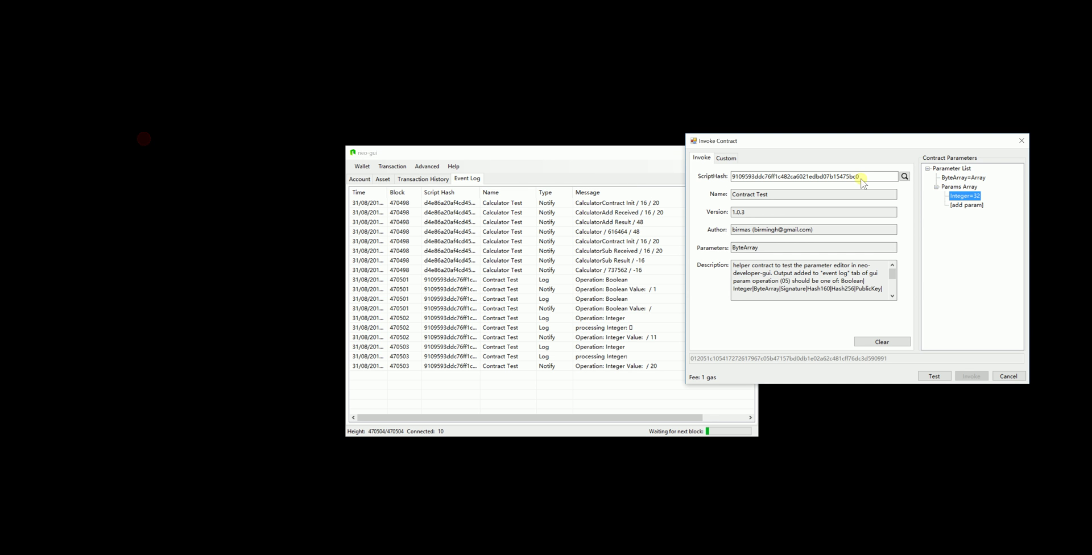
Step: Remove the Integer entry from Params Array and add a parameter of type Array in its place
{"action": "right_click", "coordinate": [962, 196]}
{"action": "left_click", "coordinate": [976, 210]}
{"action": "double_click", "coordinate": [965, 197]}
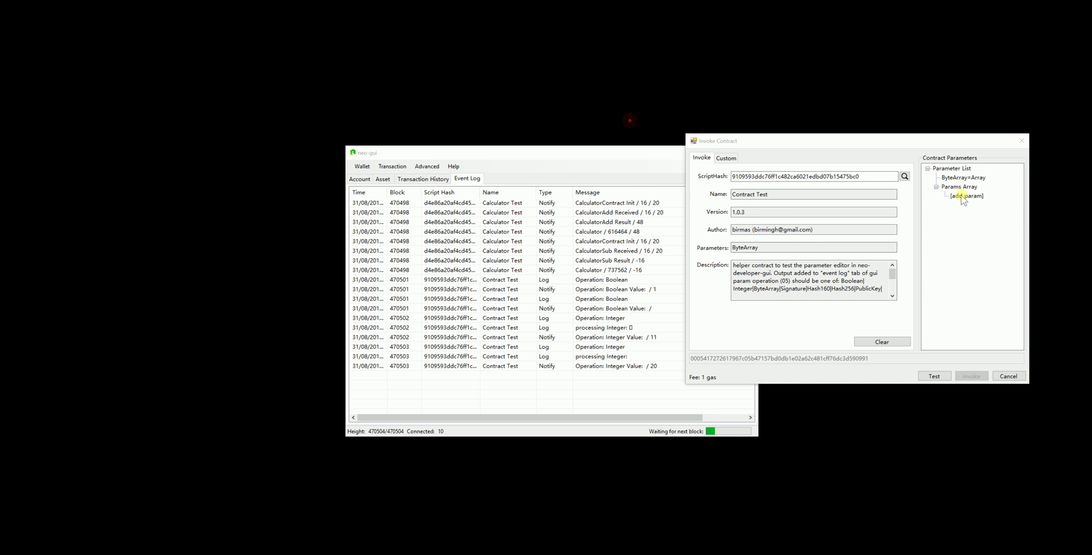
{"action": "left_click", "coordinate": [56, 32]}
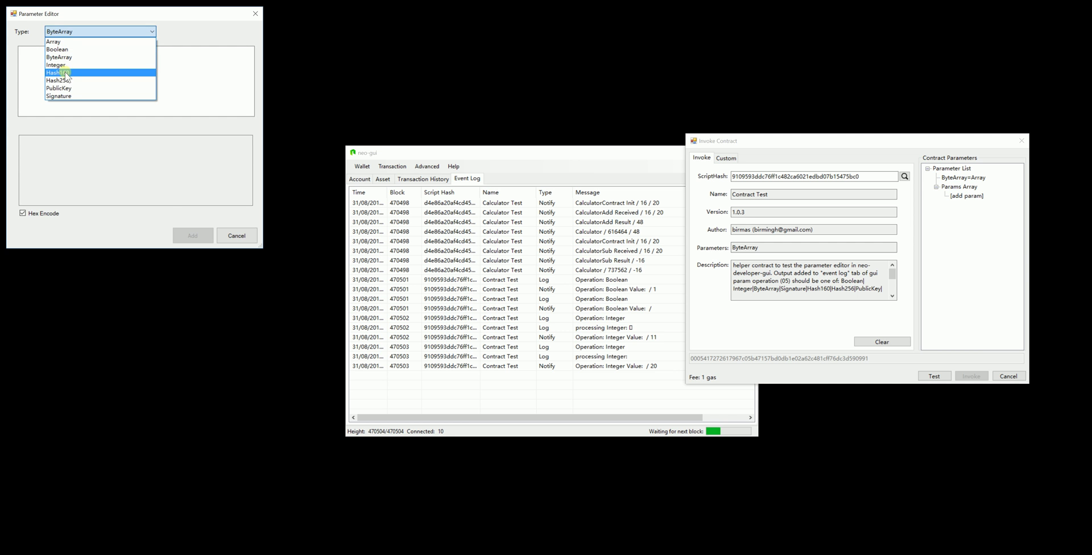
{"action": "left_click", "coordinate": [53, 42]}
{"action": "left_click", "coordinate": [193, 235]}
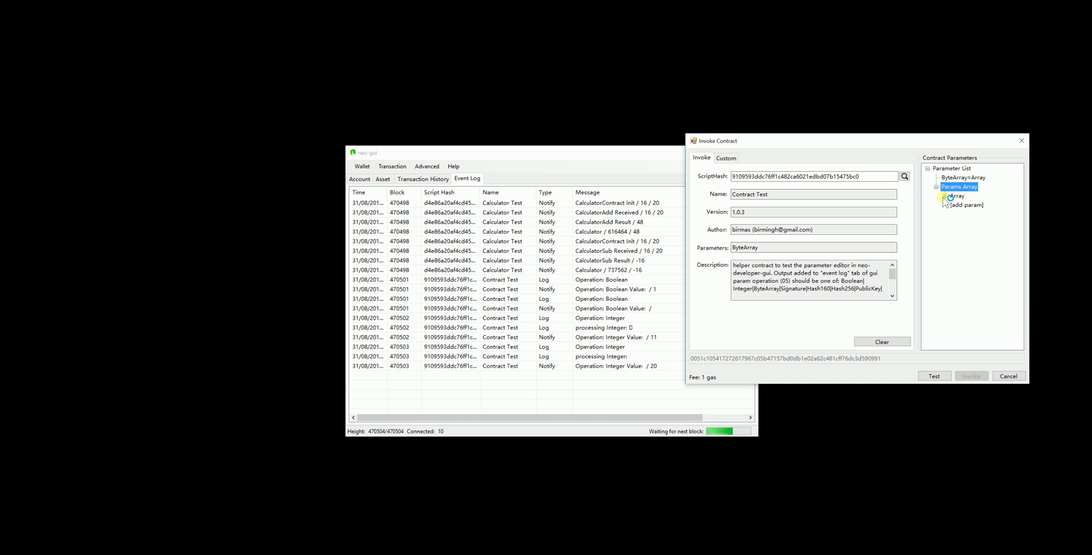
Step: Expand the nested Array under Params Array and add a Boolean parameter set to True inside it
{"action": "left_click", "coordinate": [945, 196]}
{"action": "double_click", "coordinate": [975, 205]}
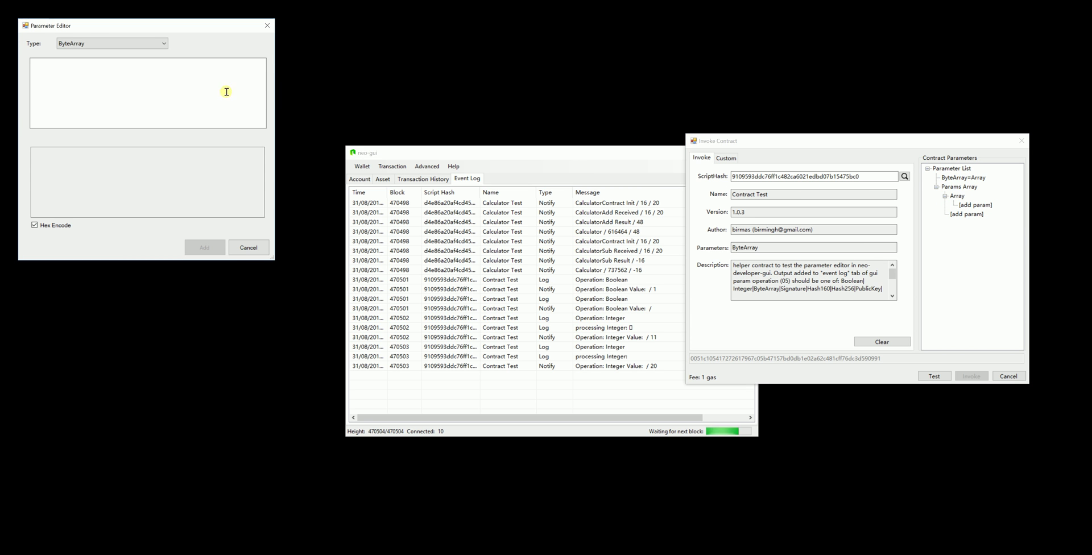
{"action": "left_click", "coordinate": [92, 46]}
{"action": "left_click", "coordinate": [89, 59]}
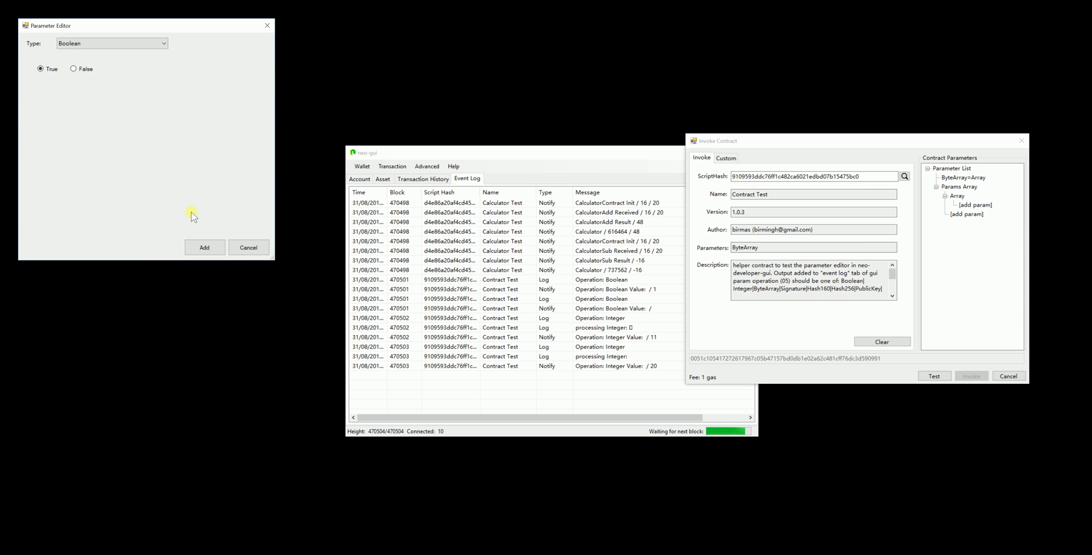
{"action": "left_click", "coordinate": [200, 235]}
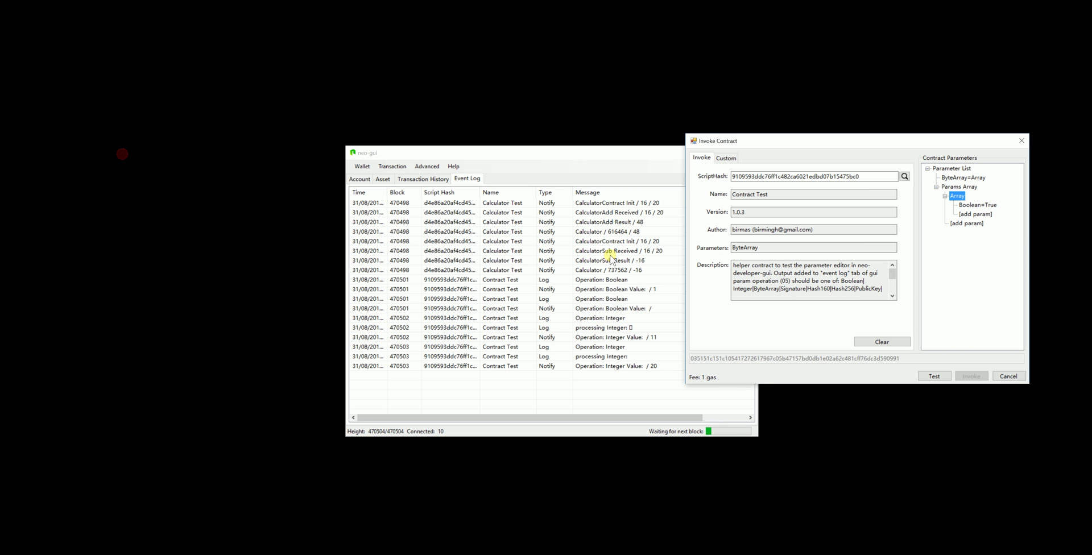
Step: Add an Integer parameter with the value 5 to the nested Array, after the Boolean entry
{"action": "left_click", "coordinate": [979, 215]}
{"action": "double_click", "coordinate": [980, 215]}
{"action": "left_click", "coordinate": [114, 57]}
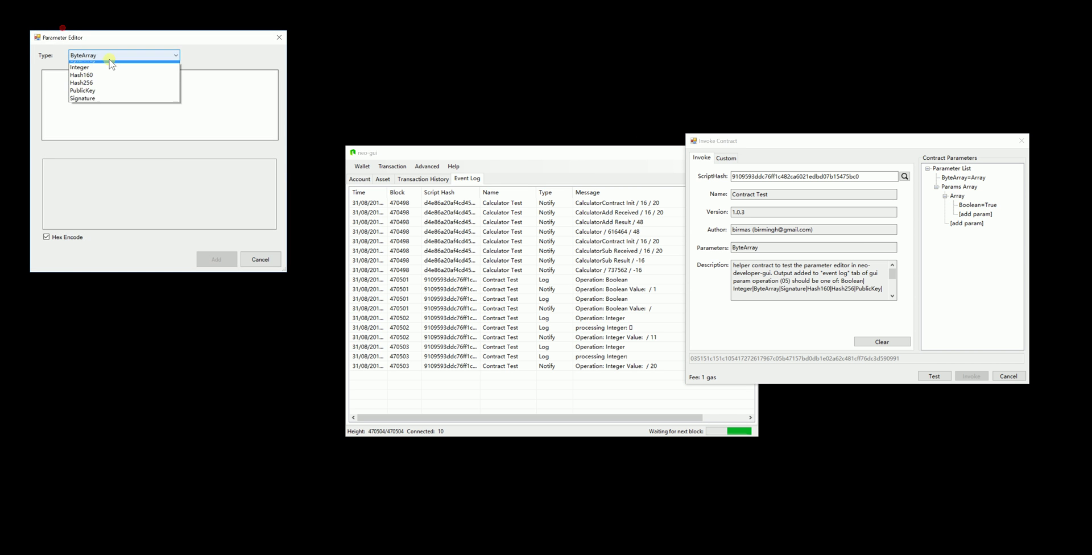
{"action": "left_click", "coordinate": [97, 90]}
{"action": "left_click", "coordinate": [159, 112]}
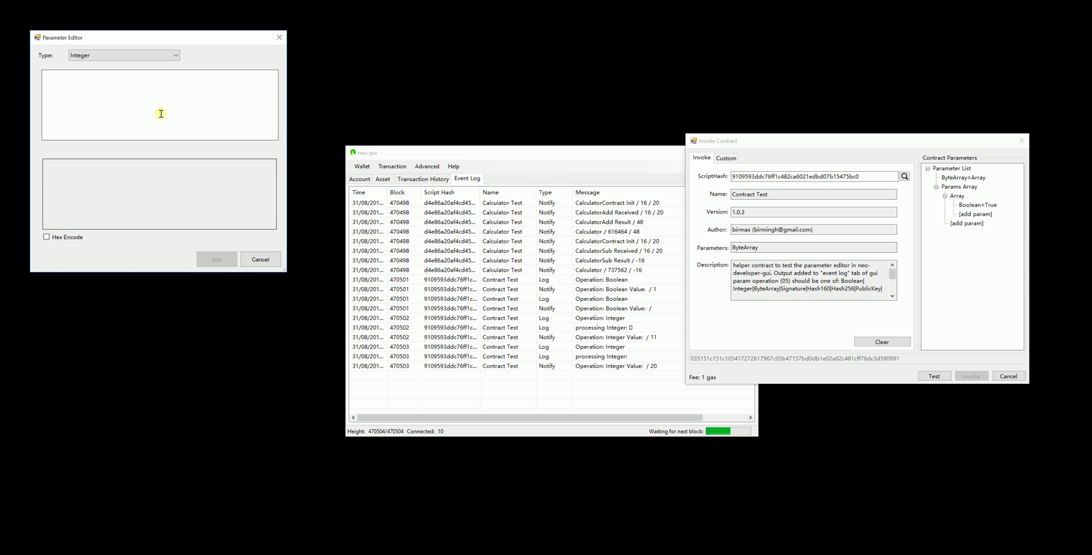
{"action": "type", "text": "5"}
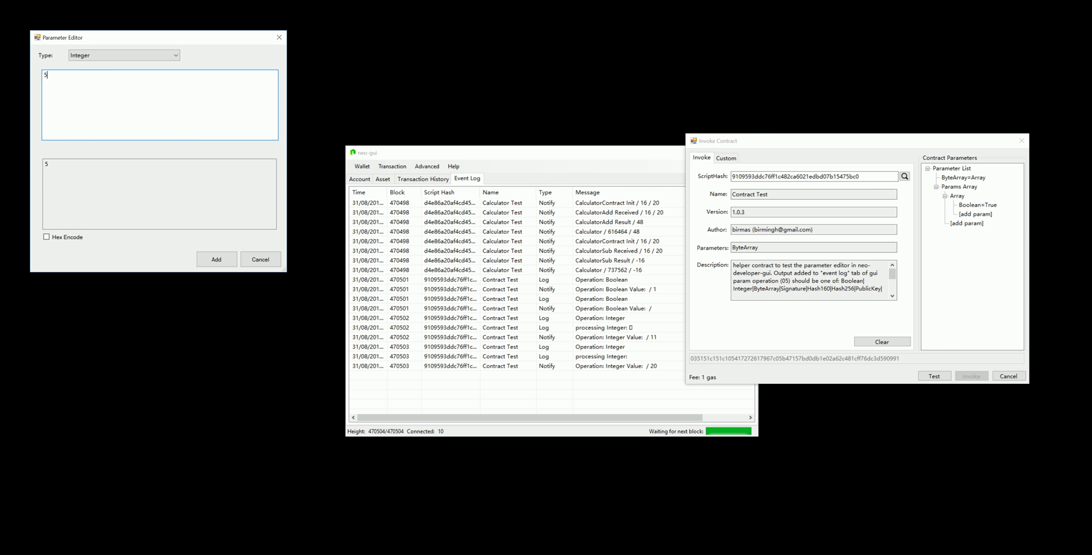
{"action": "left_click", "coordinate": [210, 258]}
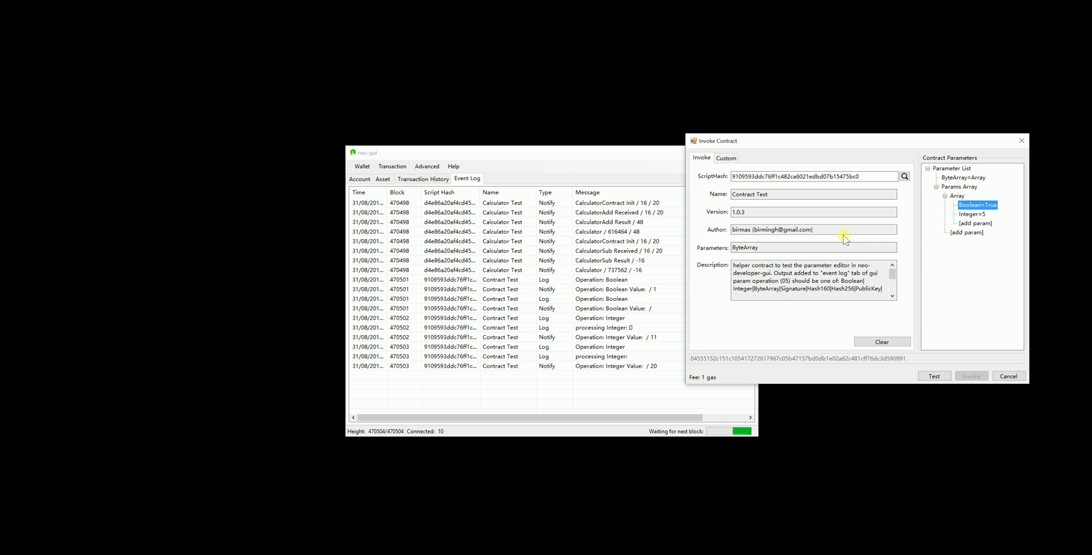
Step: Remove the nested Array and its entries from Params Array of the Contract Test contract
{"action": "left_click", "coordinate": [958, 197]}
{"action": "key", "text": "Delete"}
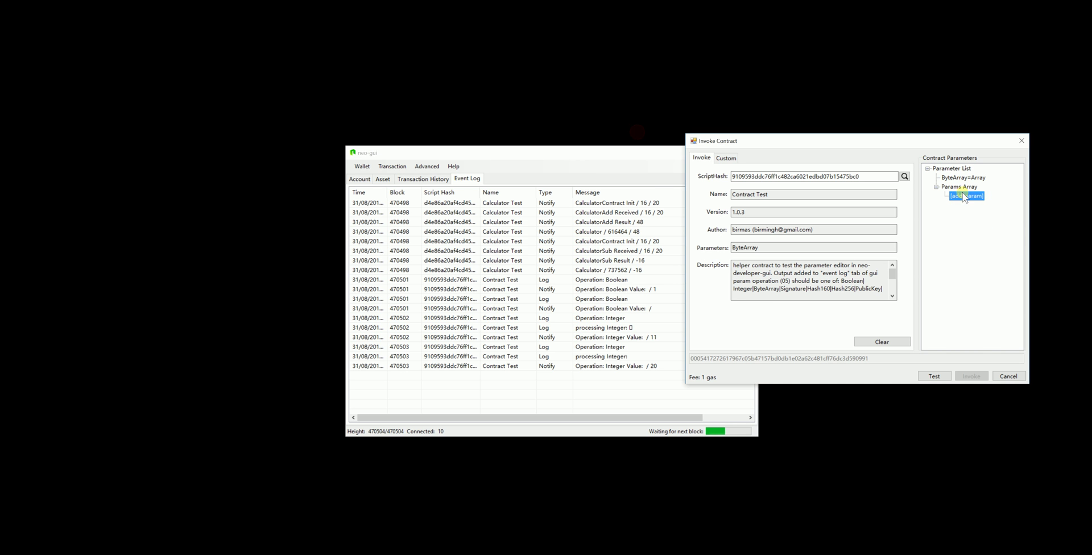
{"action": "double_click", "coordinate": [967, 197]}
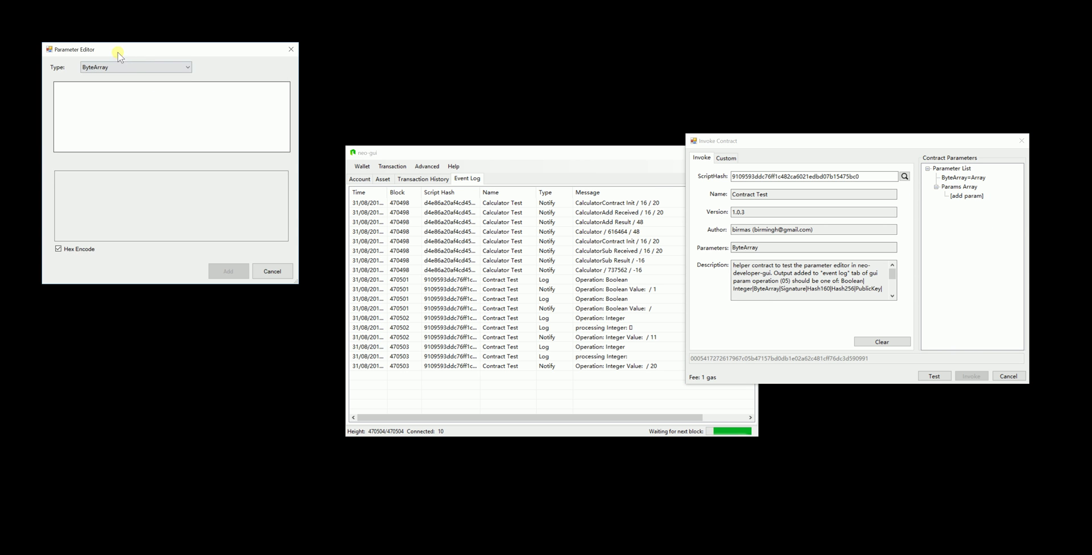
{"action": "left_click_drag", "start_coordinate": [124, 56], "coordinate": [486, 84]}
{"action": "left_click", "coordinate": [473, 97]}
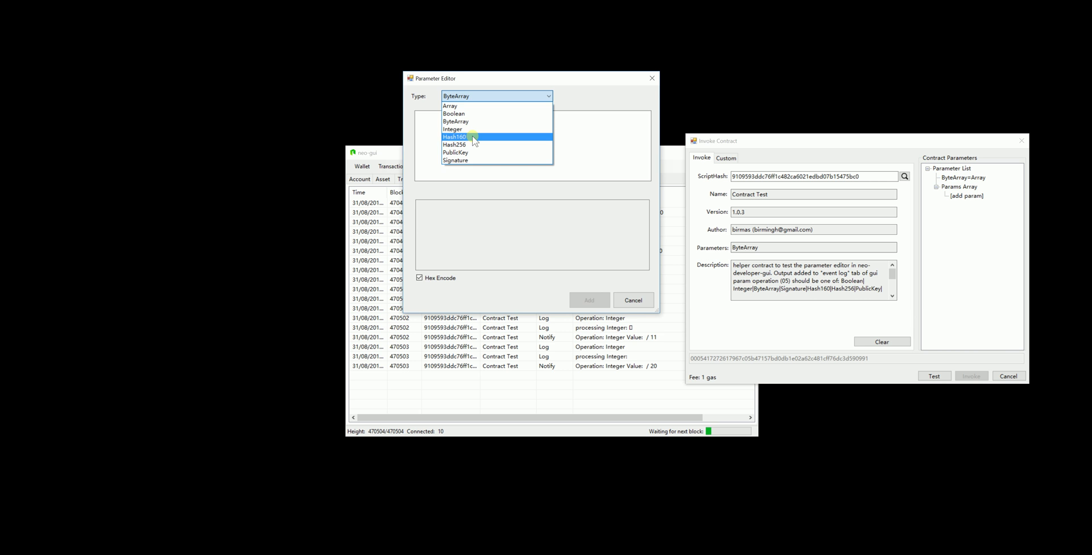
{"action": "left_click", "coordinate": [484, 84]}
{"action": "left_click", "coordinate": [633, 299]}
Step: Copy the Contract Test contract's script hash and set the ByteArray operation parameter to "Hash160"
{"action": "left_click", "coordinate": [793, 176]}
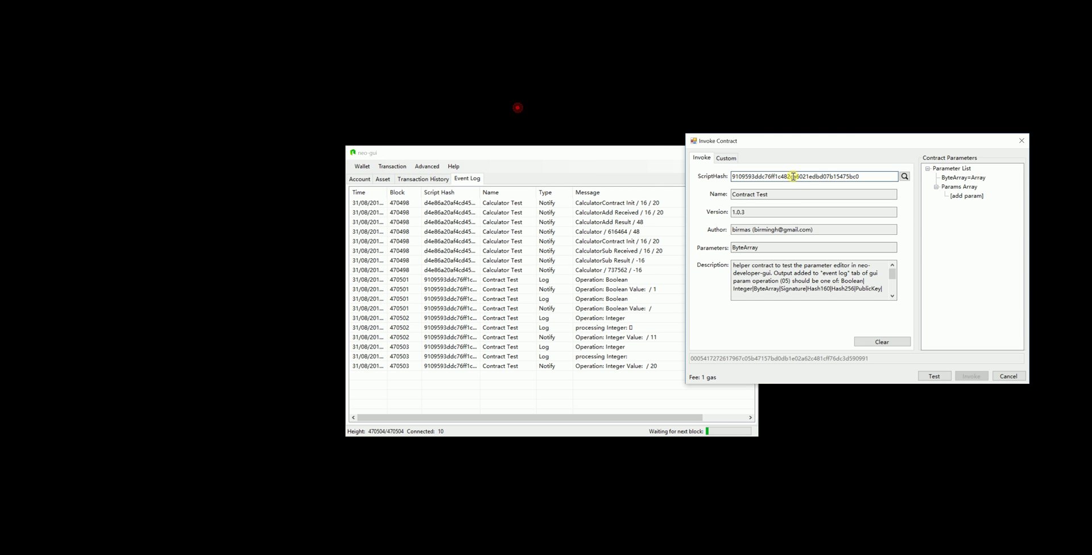
{"action": "double_click", "coordinate": [824, 177]}
{"action": "key", "text": "ctrl+c"}
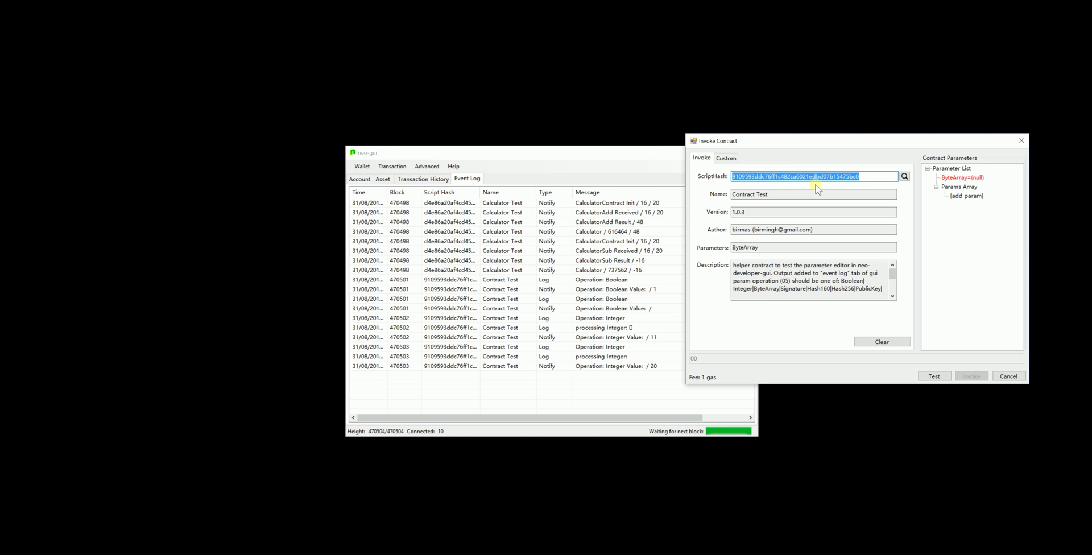
{"action": "double_click", "coordinate": [960, 178]}
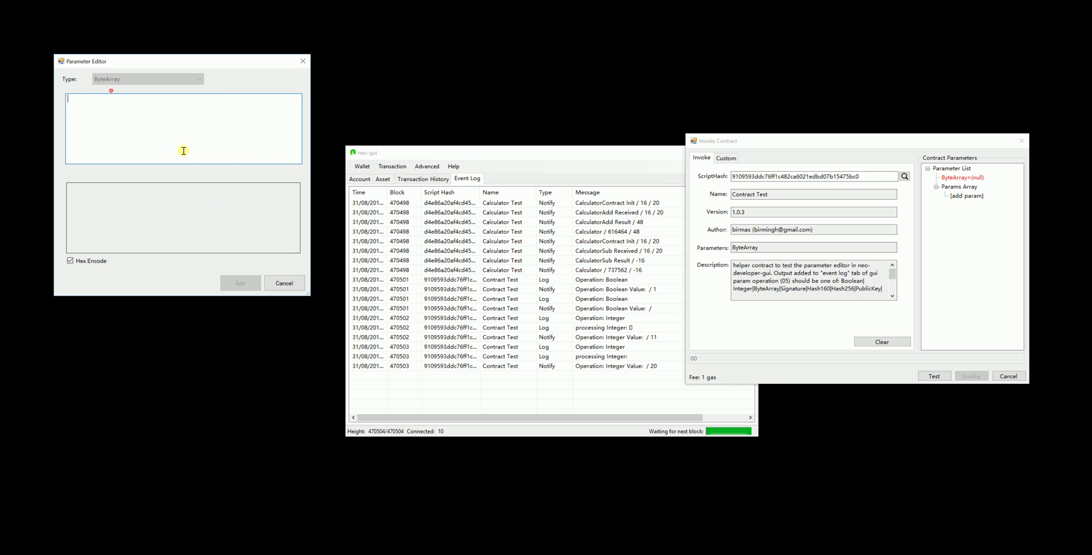
{"action": "type", "text": "Hash160"}
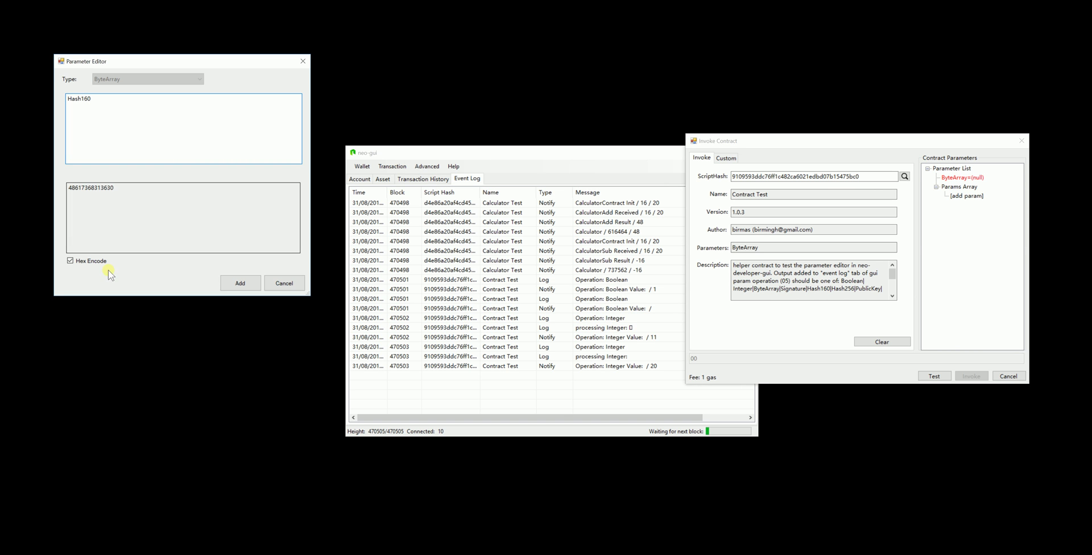
{"action": "left_click", "coordinate": [240, 283]}
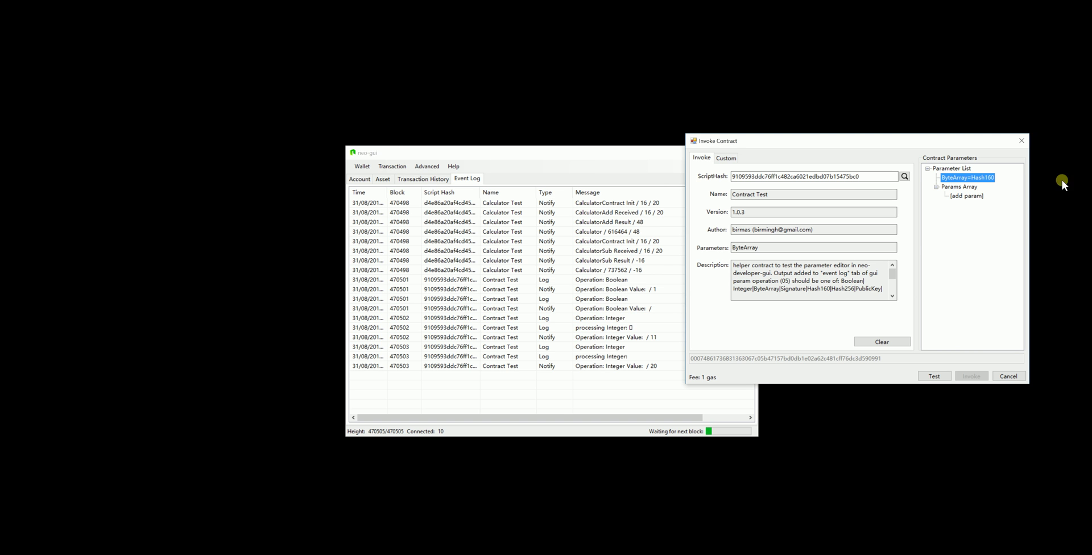
Step: Start a new parameter in Params Array with type Hash160 and the copied script hash as its value
{"action": "double_click", "coordinate": [966, 196]}
{"action": "left_click", "coordinate": [126, 98]}
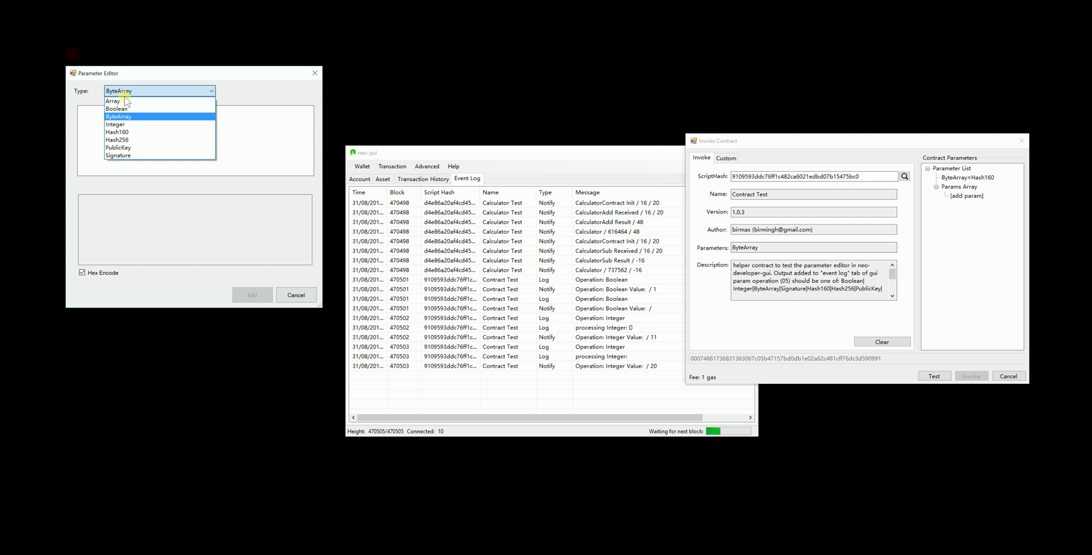
{"action": "left_click", "coordinate": [126, 129]}
{"action": "key", "text": "ctrl+v"}
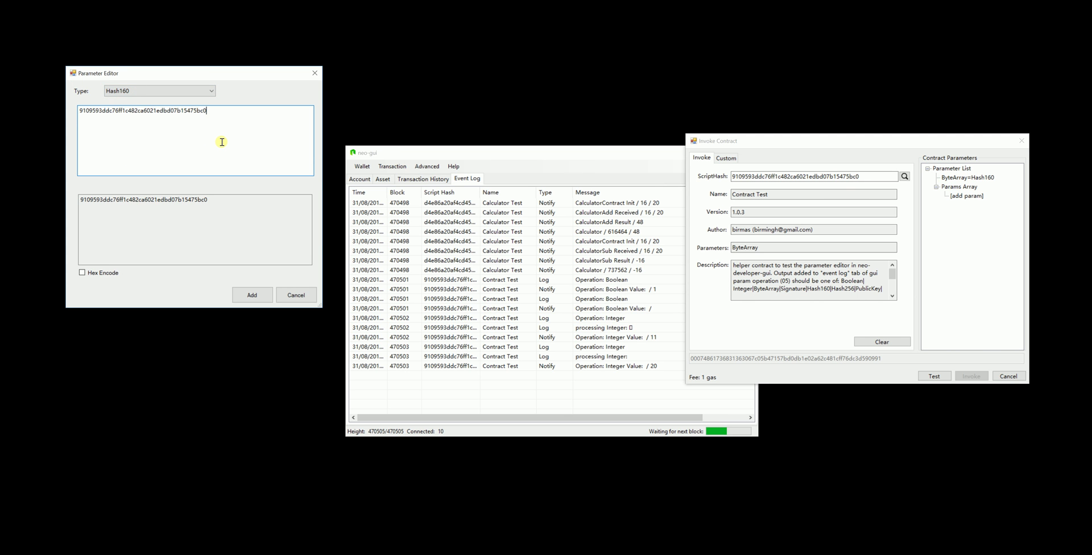
Step: Try shortening the Hash160 value by removing characters from its end
{"action": "key", "text": "BackSpace"}
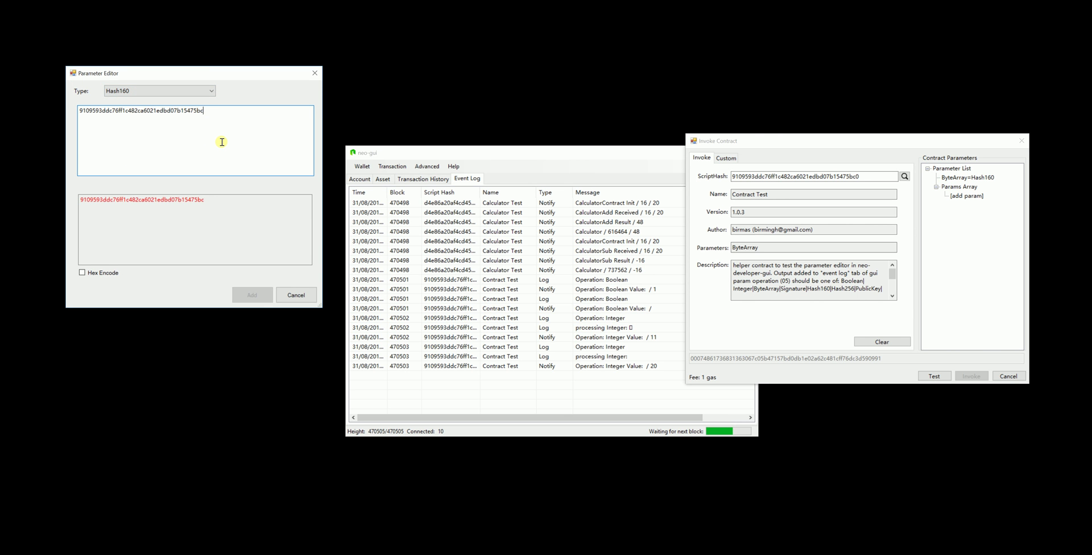
{"action": "type", "text": "0"}
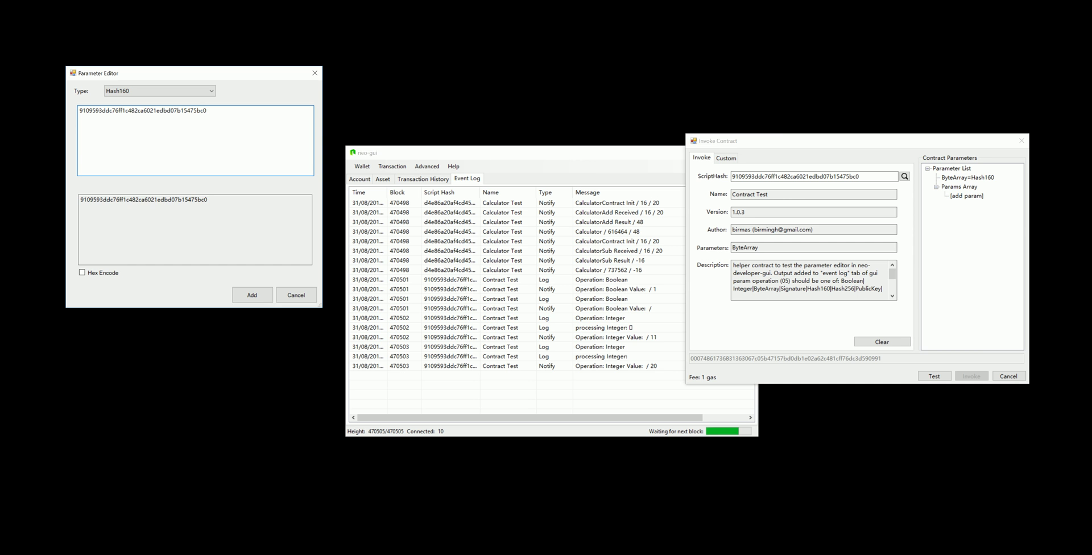
{"action": "key", "text": "BackSpace"}
{"action": "key", "text": "BackSpace"}
{"action": "key", "text": "BackSpace"}
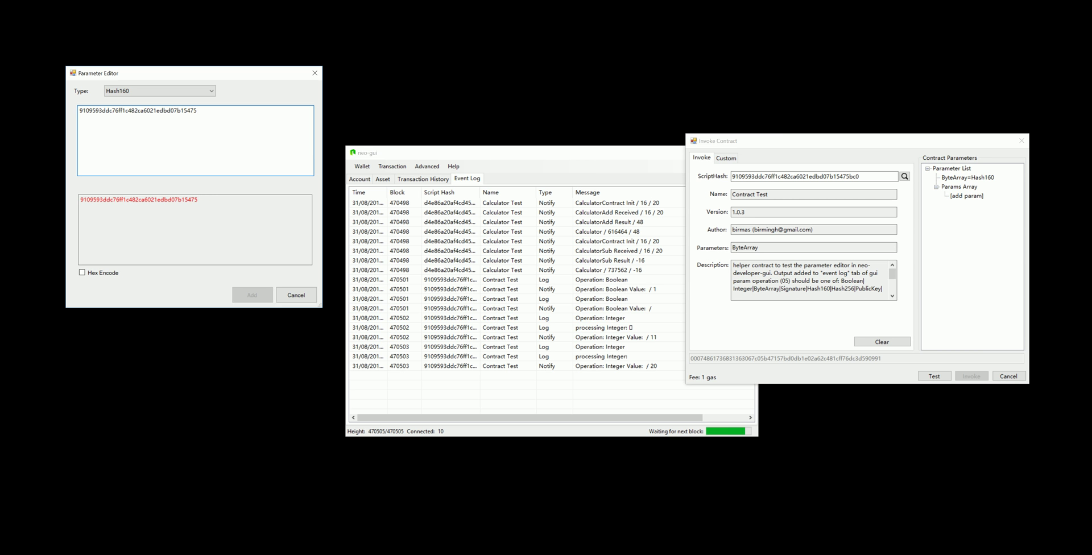
Step: Replace the shortened value with the full copied script hash and add the Hash160 parameter to Params Array
{"action": "key", "text": "ctrl+a"}
{"action": "key", "text": "ctrl+v"}
{"action": "left_click", "coordinate": [252, 294]}
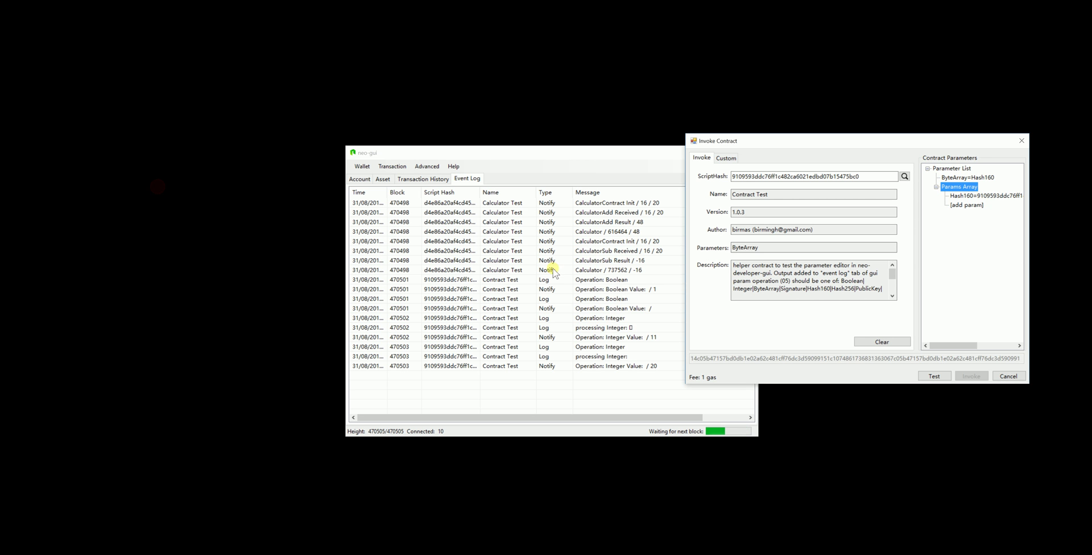
Step: Open the Hash160 entry in Params Array, examine the available parameter types, and cancel the edit
{"action": "double_click", "coordinate": [969, 196]}
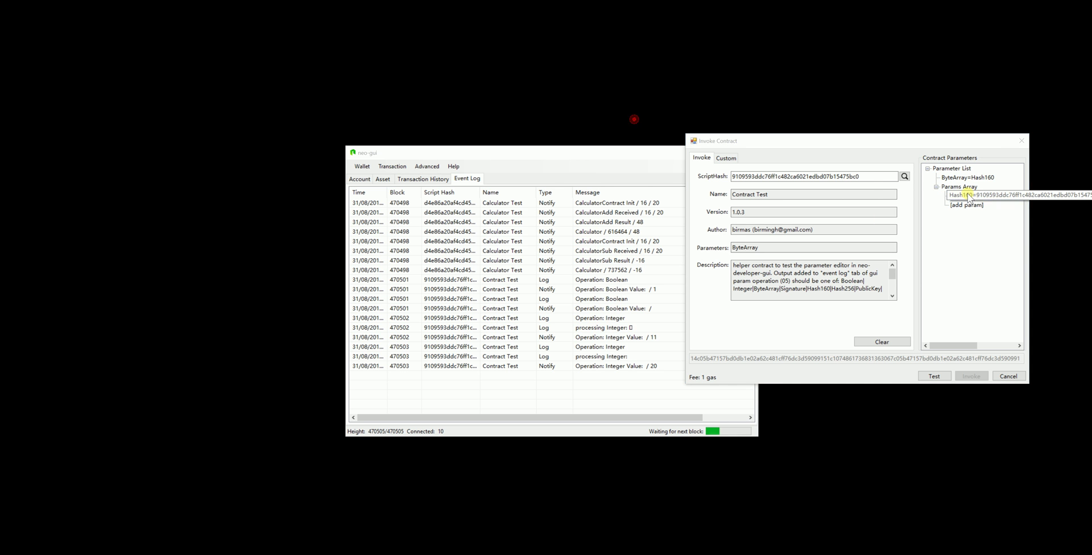
{"action": "left_click", "coordinate": [151, 103]}
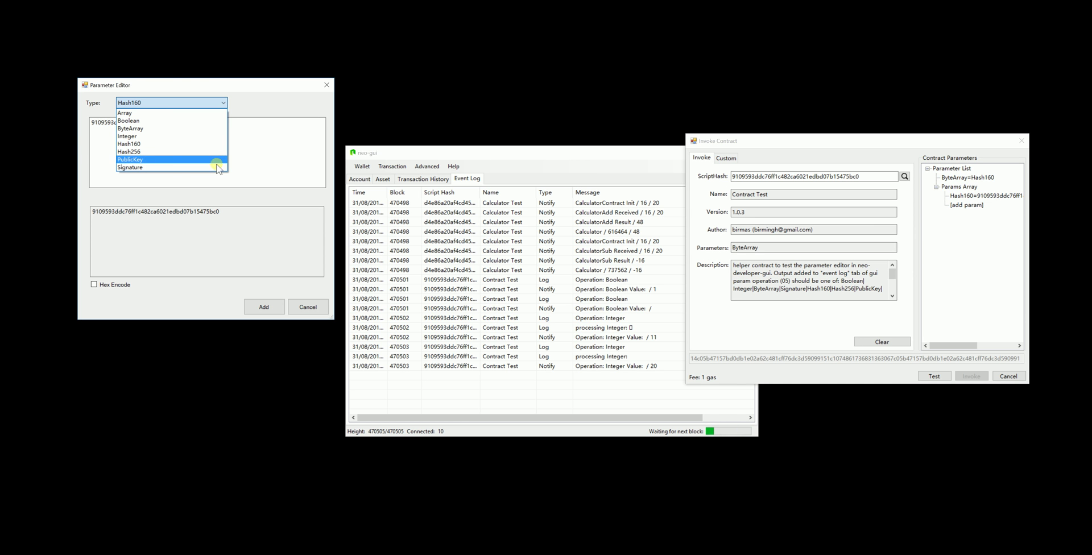
{"action": "left_click", "coordinate": [287, 172]}
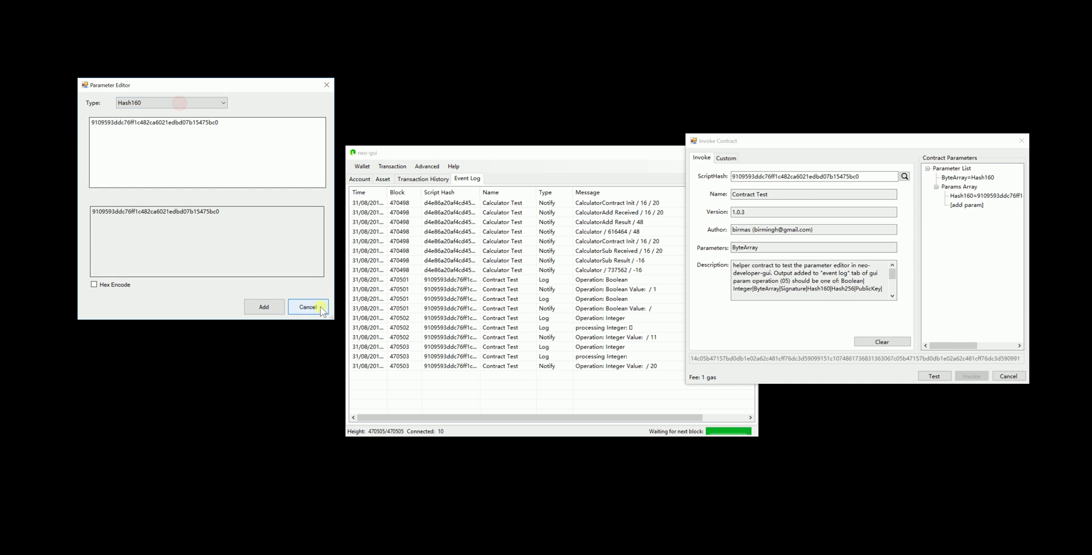
{"action": "left_click", "coordinate": [308, 306]}
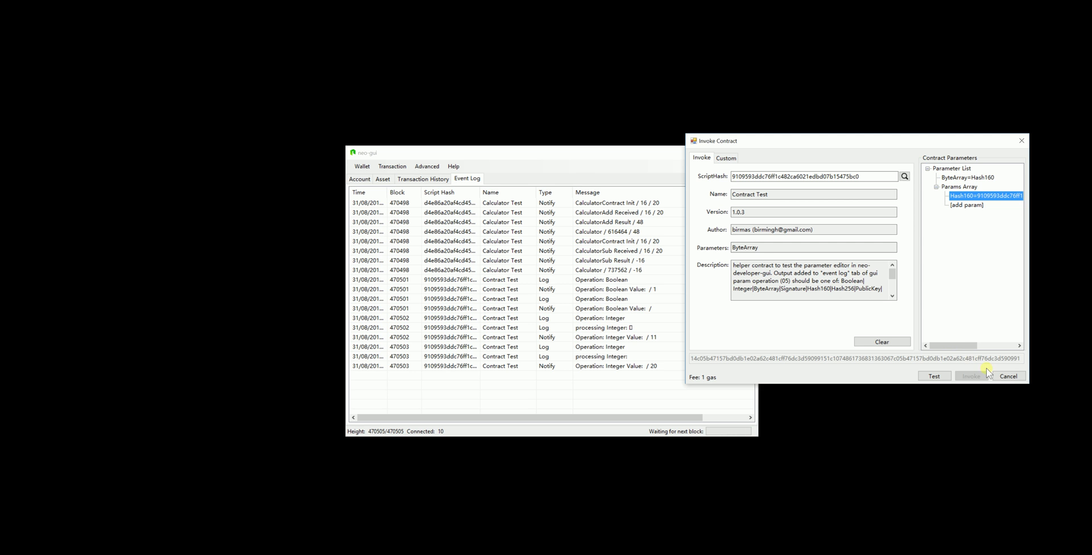
Step: Close the Invoke Contract dialog without testing the Contract Test contract
{"action": "left_click", "coordinate": [1004, 376]}
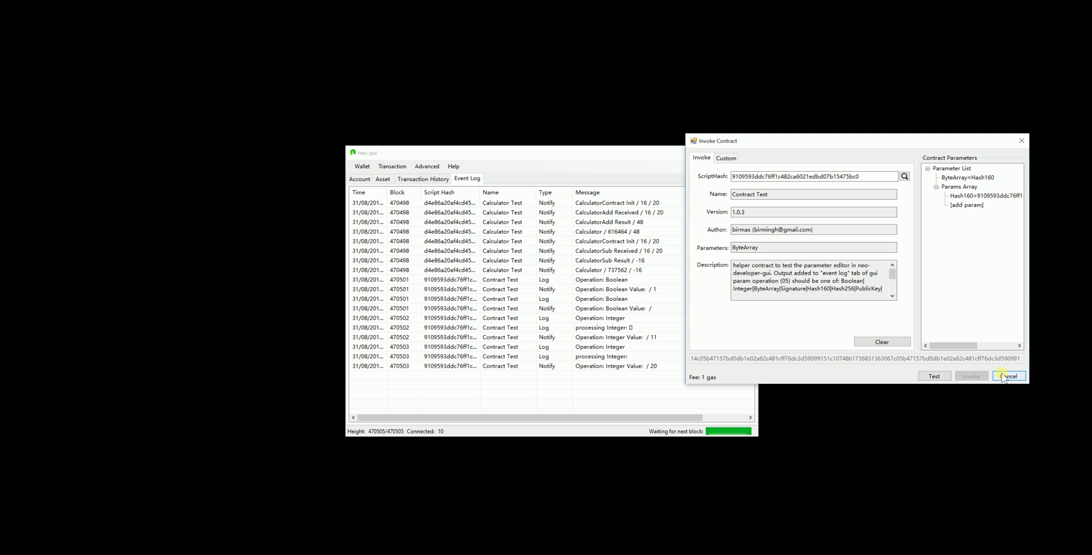
{"action": "left_click", "coordinate": [1006, 377]}
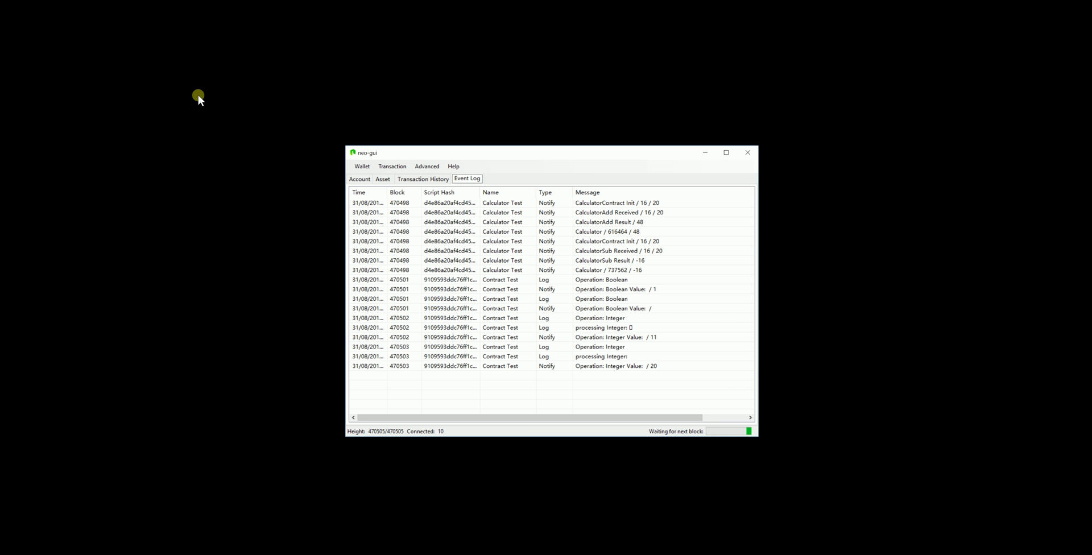